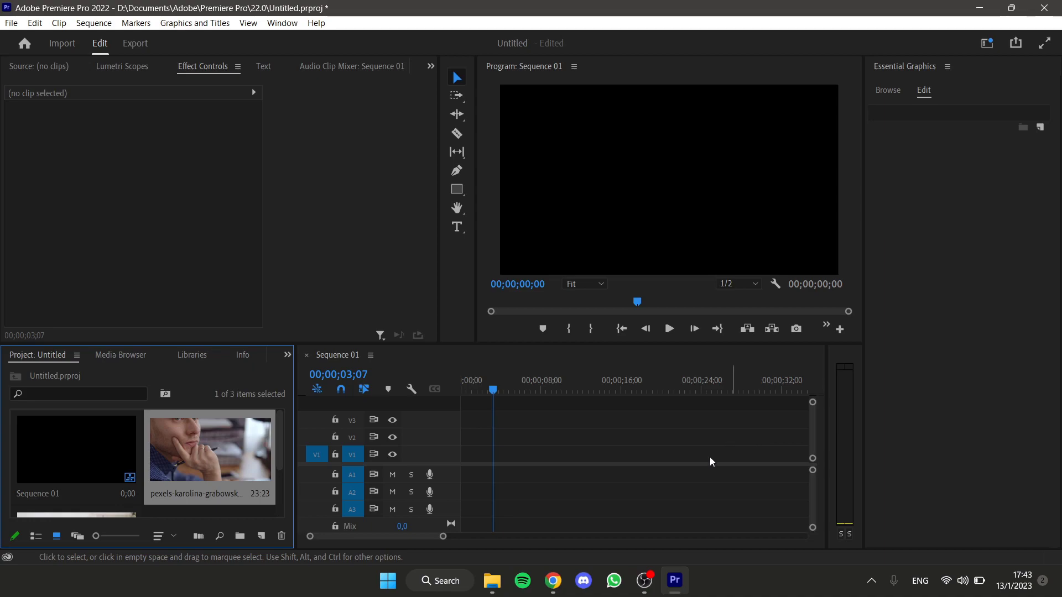
- Place the pexels-karolina-grabowska clip at the start of V1, keeping existing sequence settings, then add video.mp4 after it
scroll(186, 472, "down", 2)
scroll(185, 470, "up", 2)
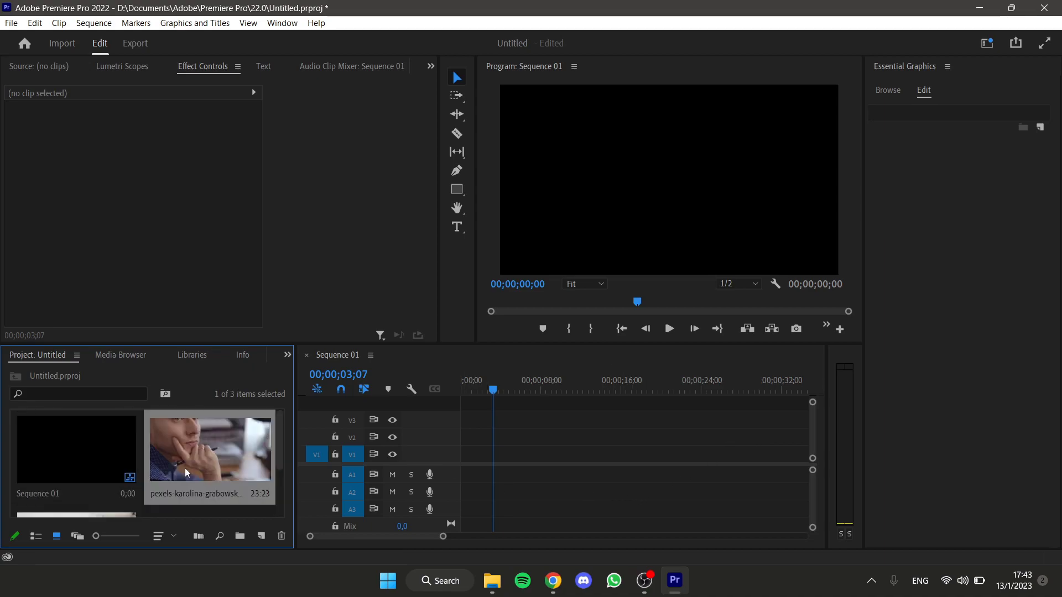
mouse_move(474, 464)
left_mouse_down()
mouse_move(502, 464)
mouse_move(458, 456)
left_mouse_up()
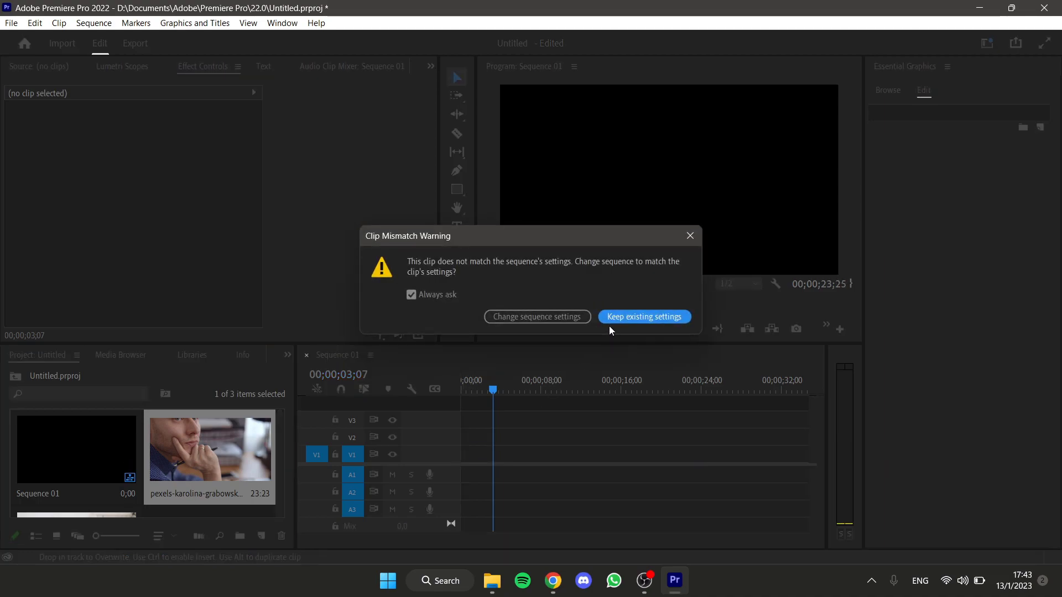
left_click(636, 317)
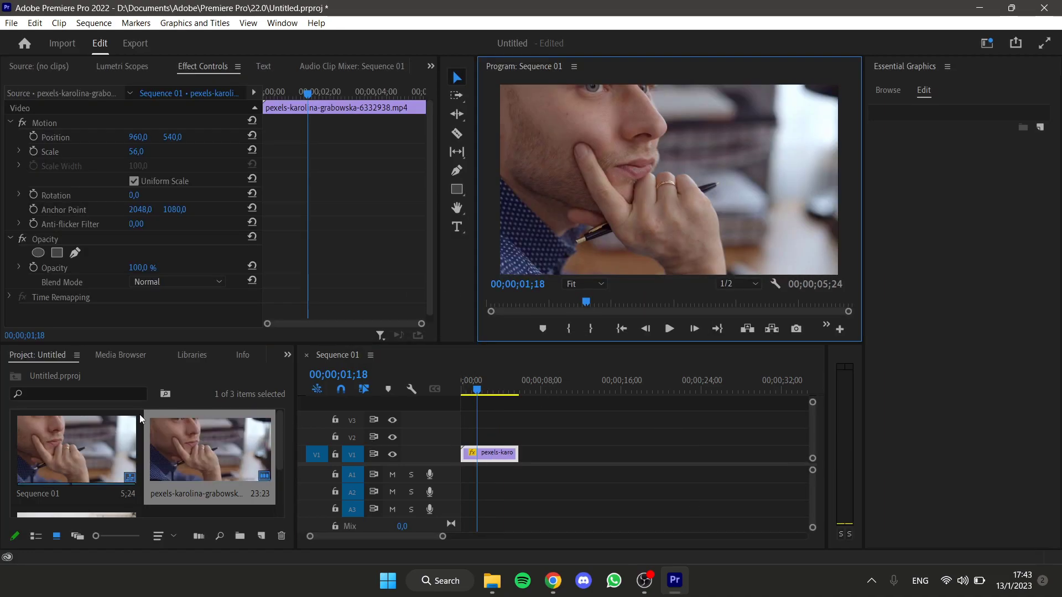
scroll(139, 414, "down", 2)
left_click_drag(67, 466, 572, 454)
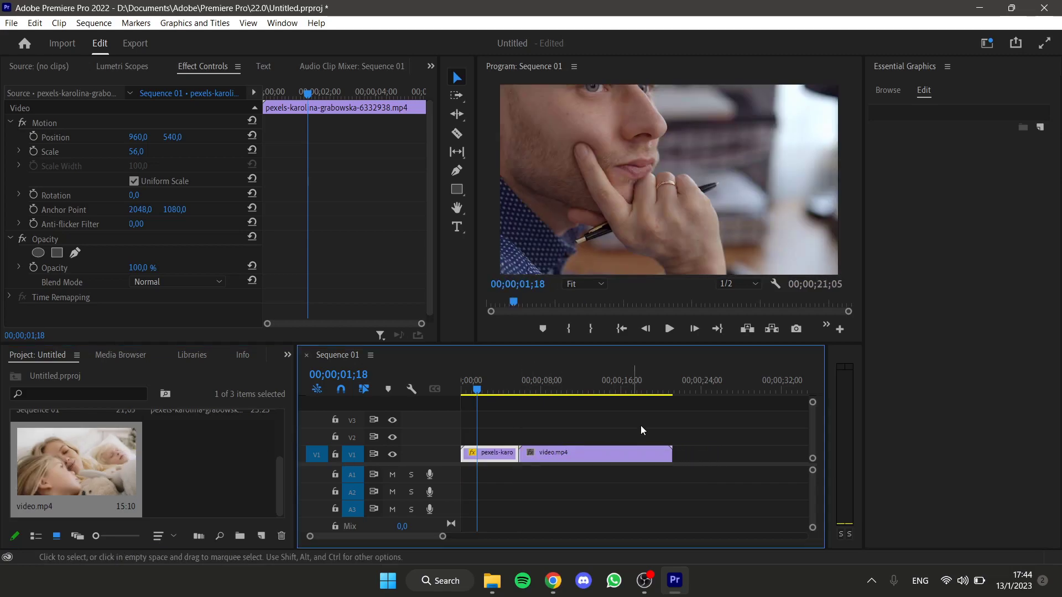
left_click(669, 334)
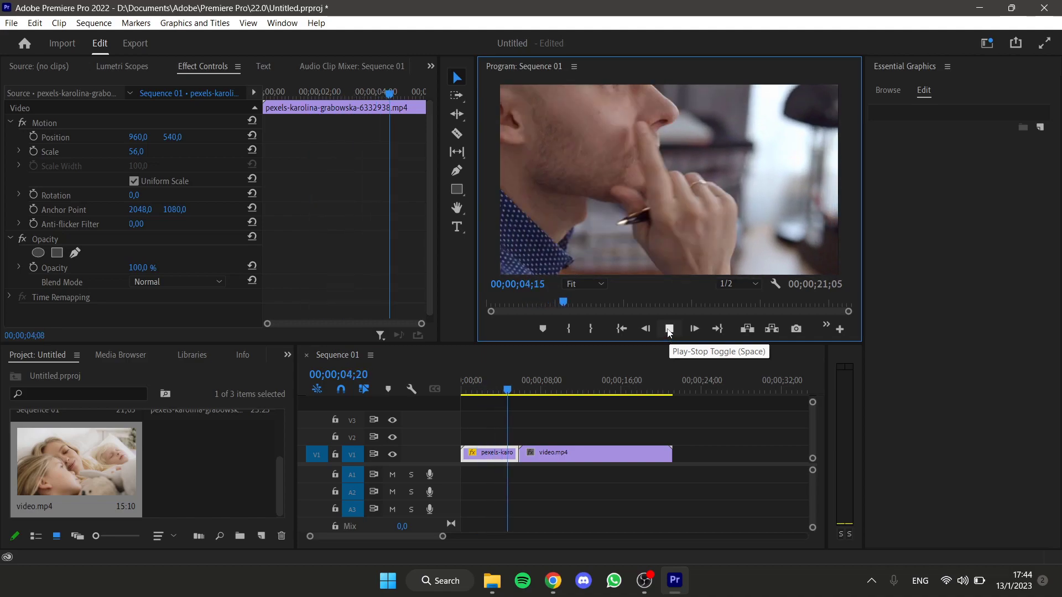
key("space")
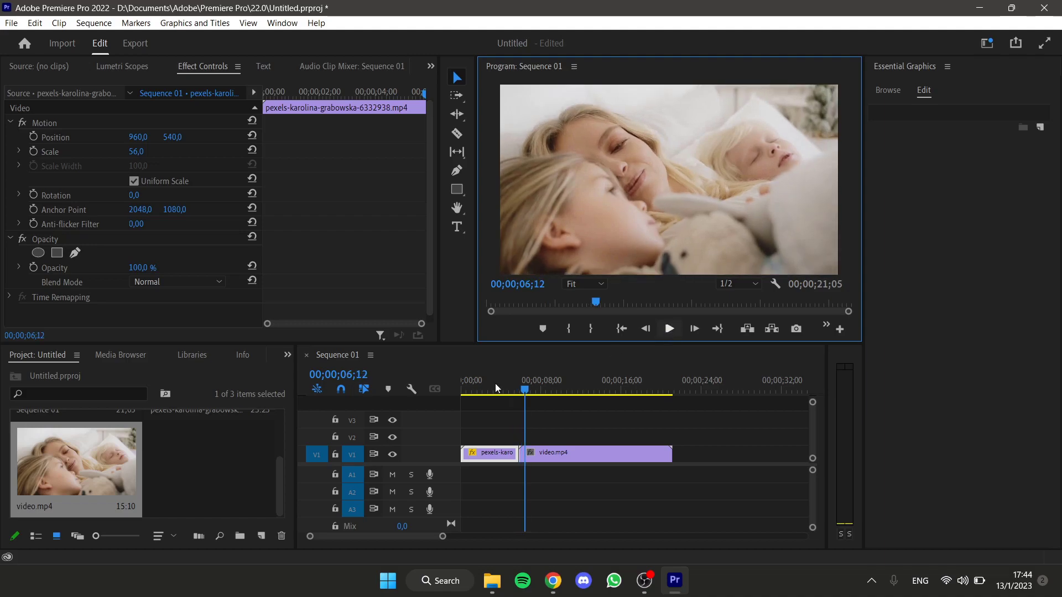
left_click(482, 381)
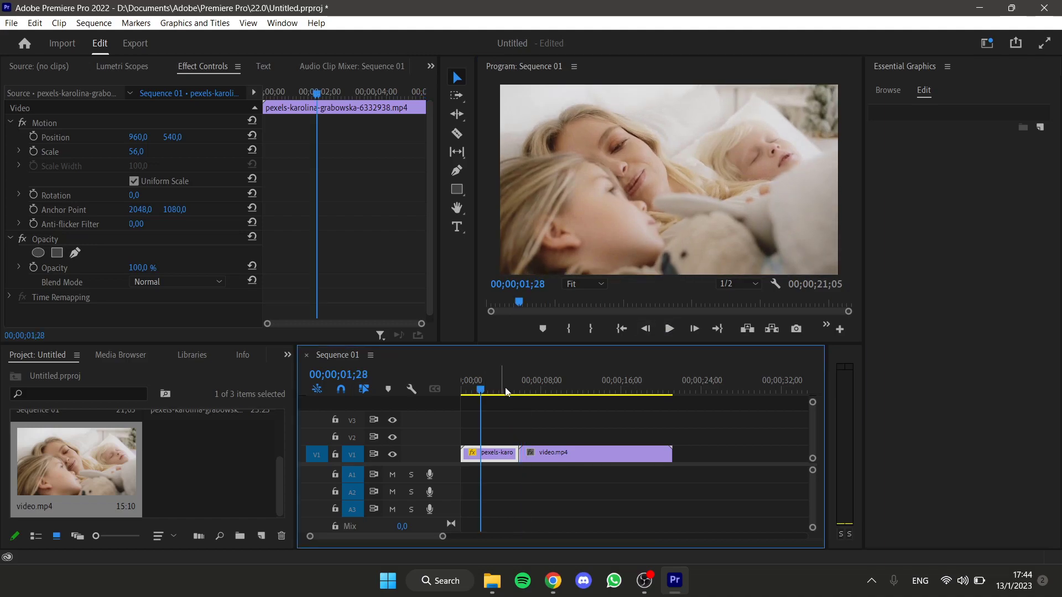
left_click(506, 389)
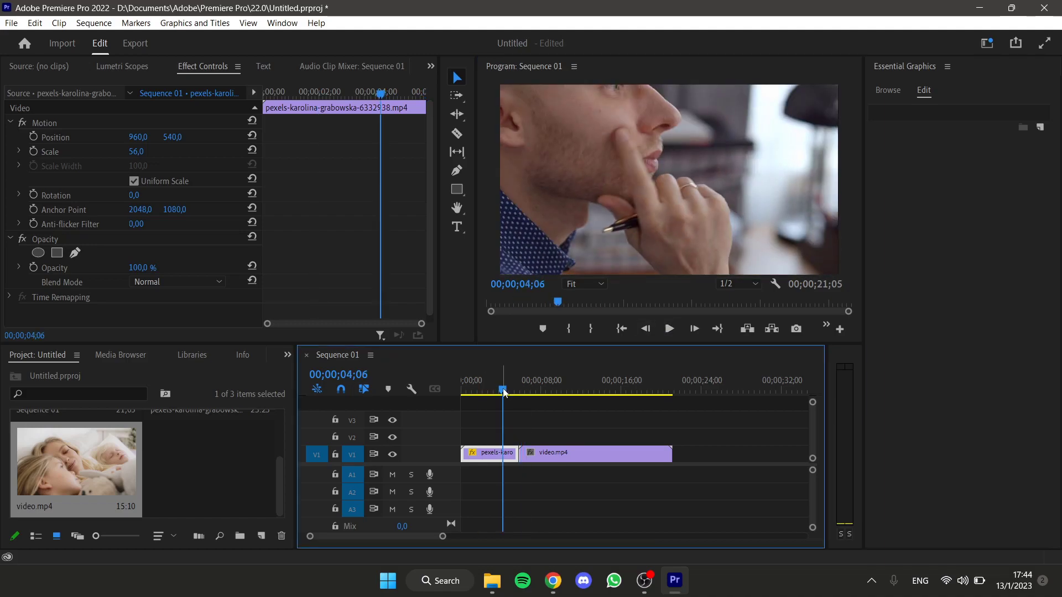
left_click(501, 391)
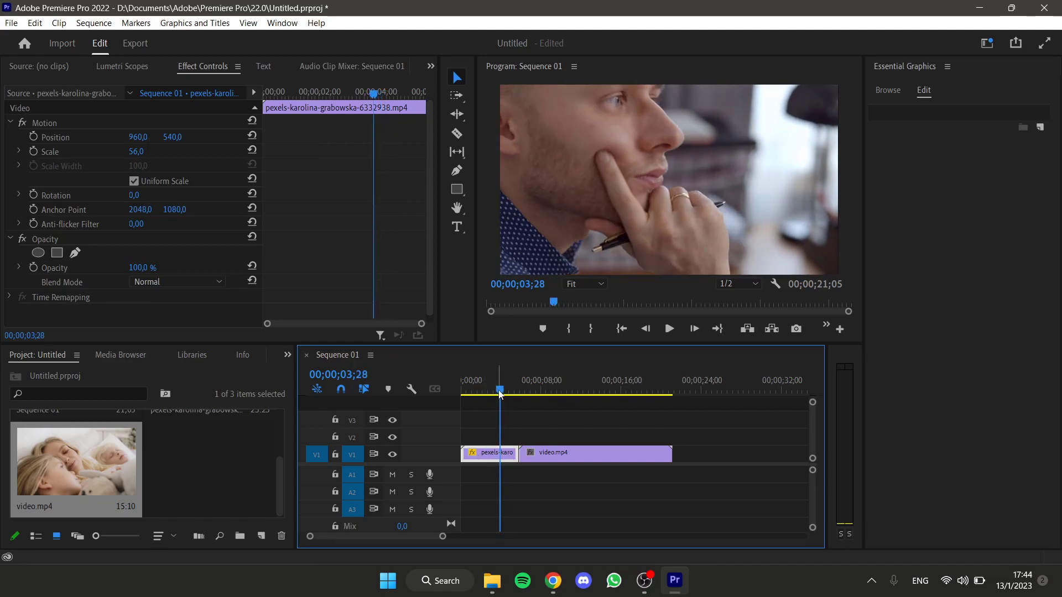
left_click(670, 330)
left_click(670, 331)
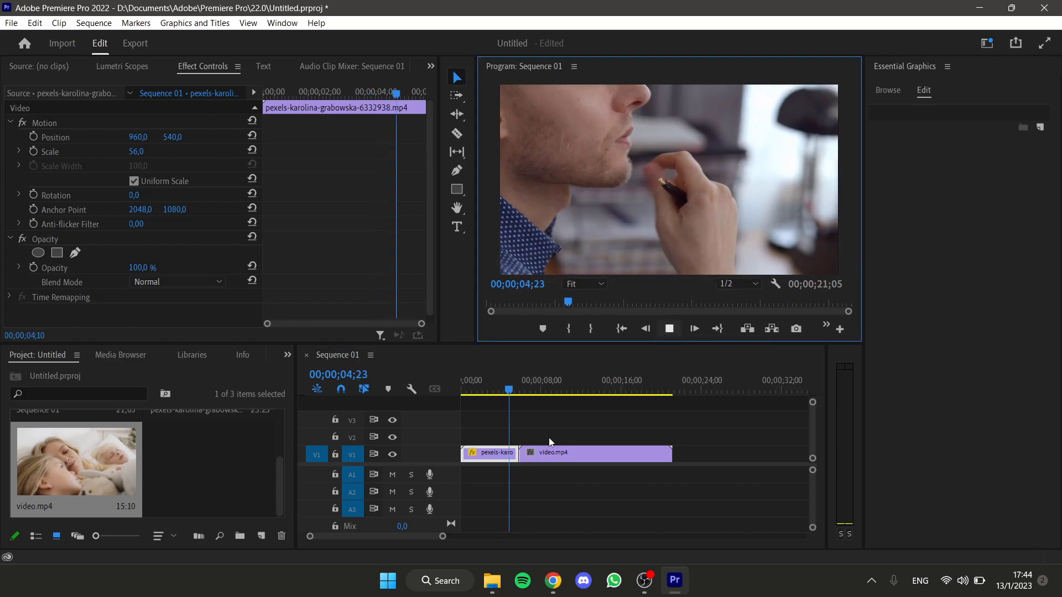
left_click(496, 392)
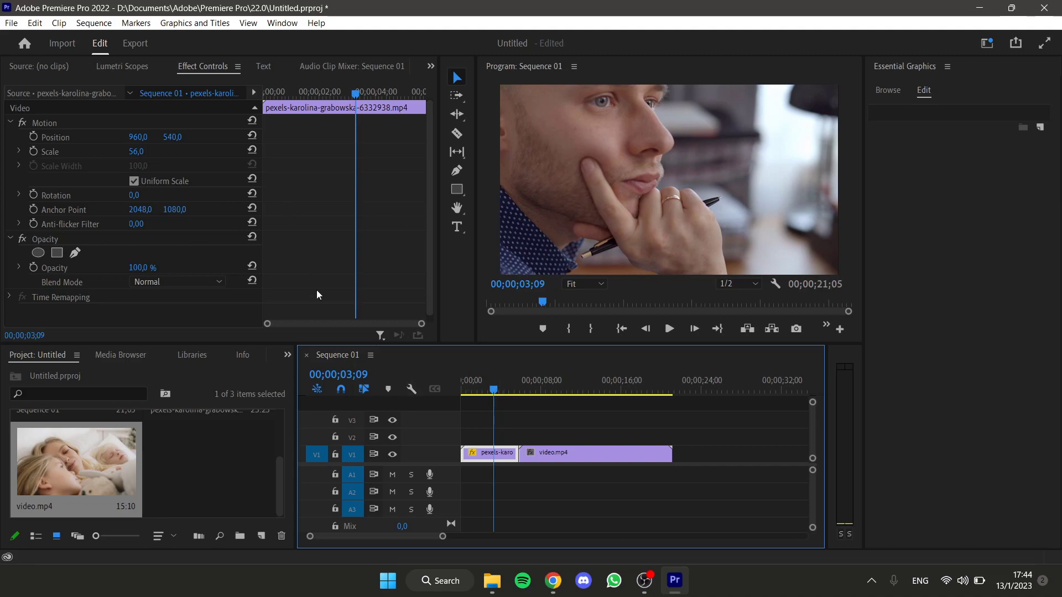
- With the Razor tool, split the pexels clip at 03;09 and video.mp4 at 07;24
left_click(453, 139)
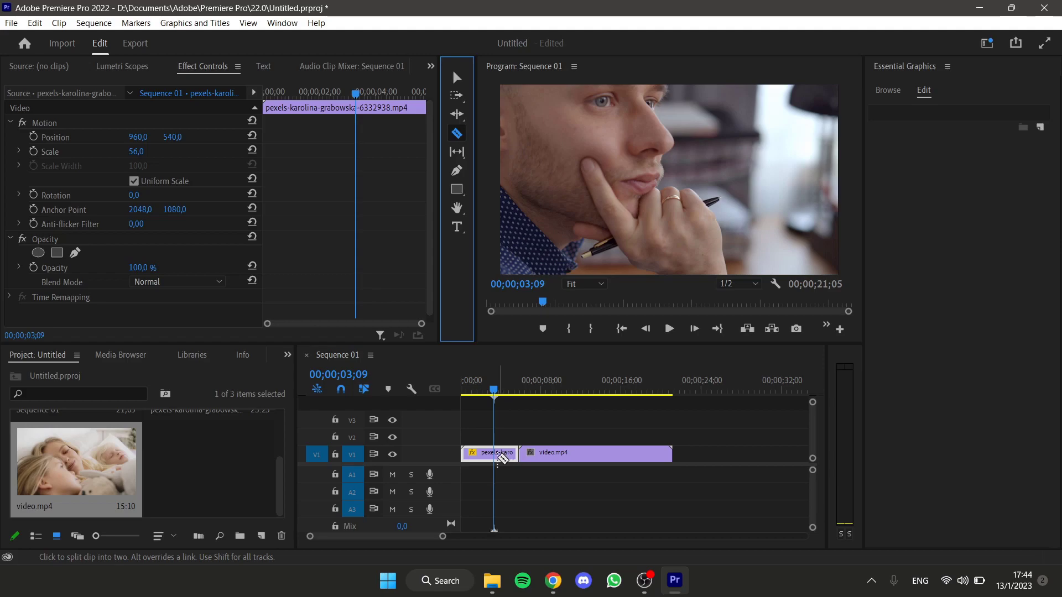
left_click(497, 455)
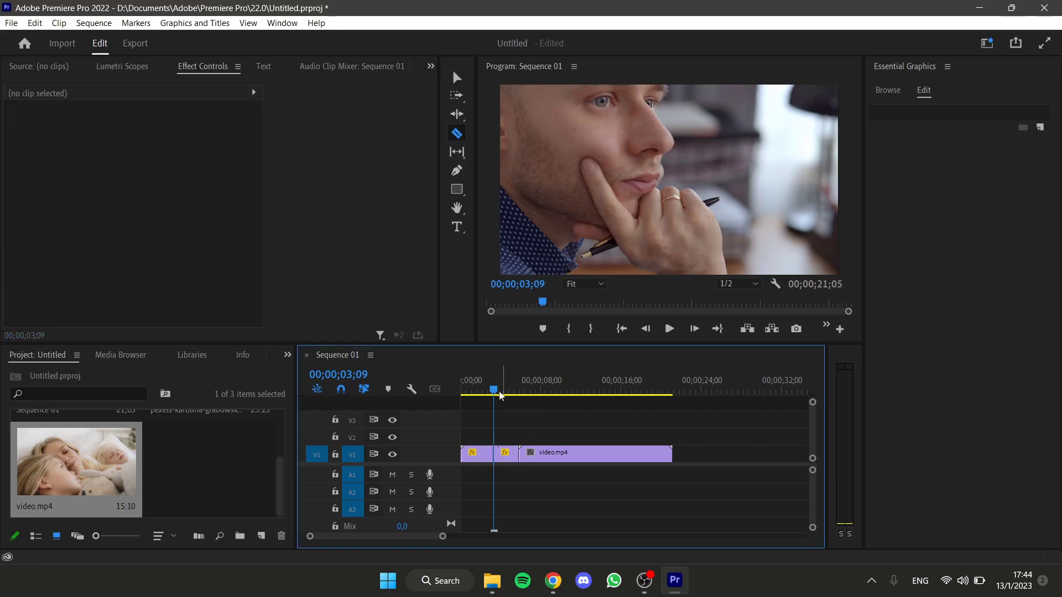
left_click_drag(500, 395, 541, 395)
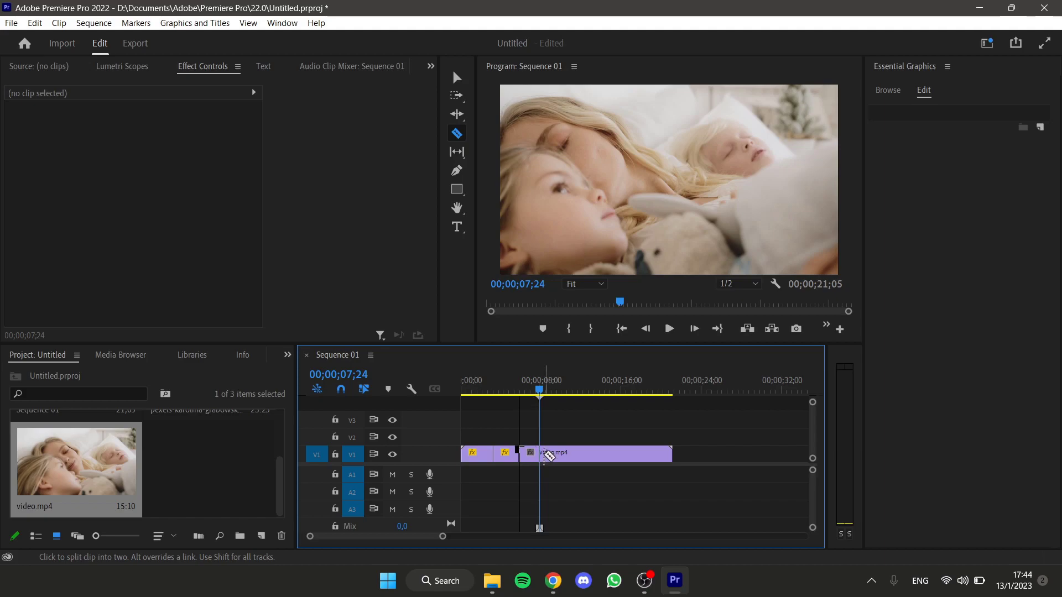
left_click(545, 454)
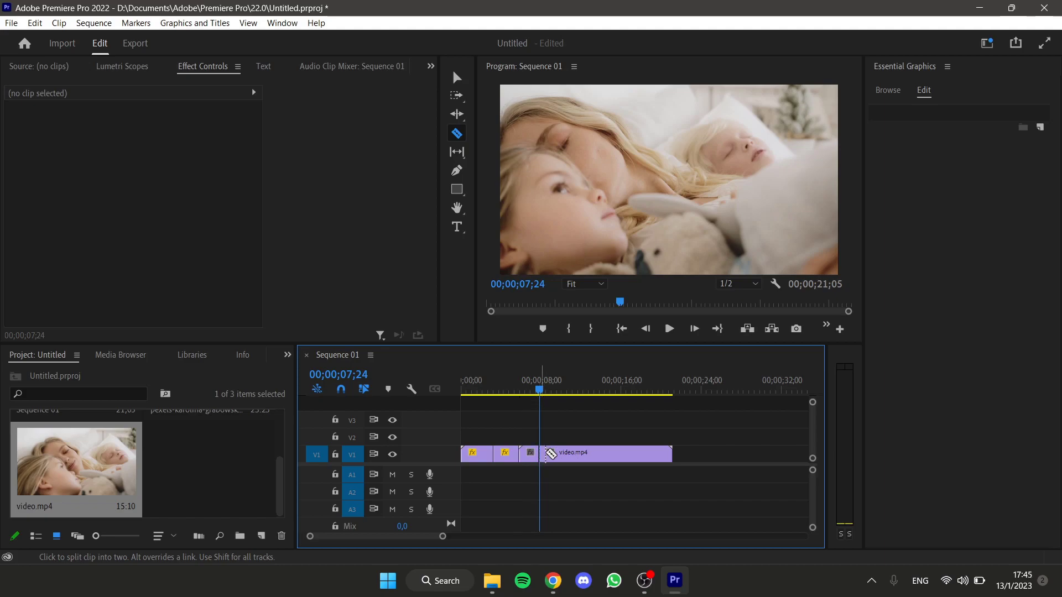
- With the Selection tool, select the second pexels piece plus the short video.mp4 piece
left_click(457, 78)
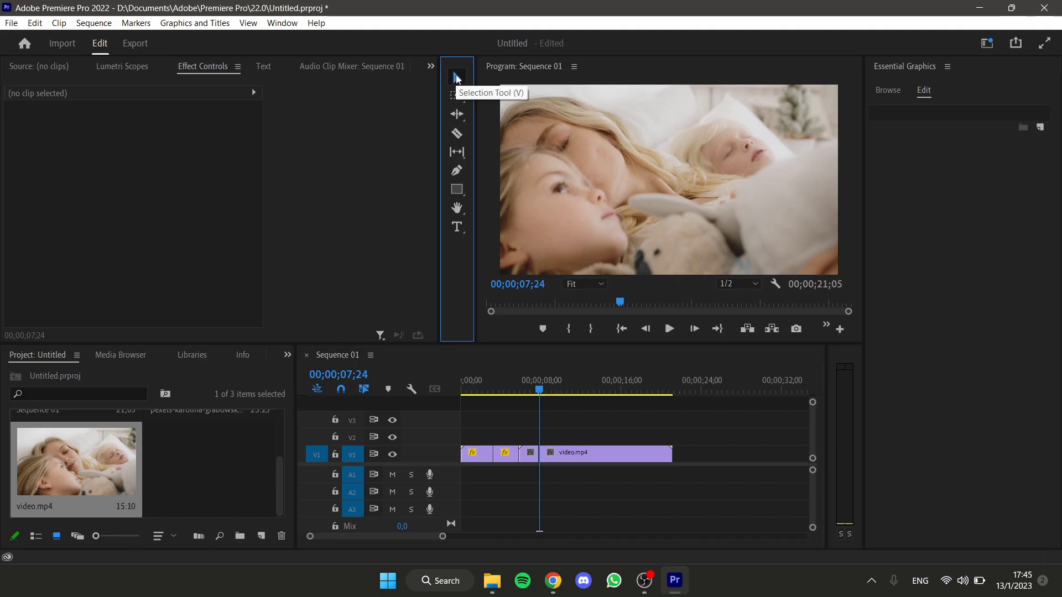
left_click_drag(539, 392, 486, 391)
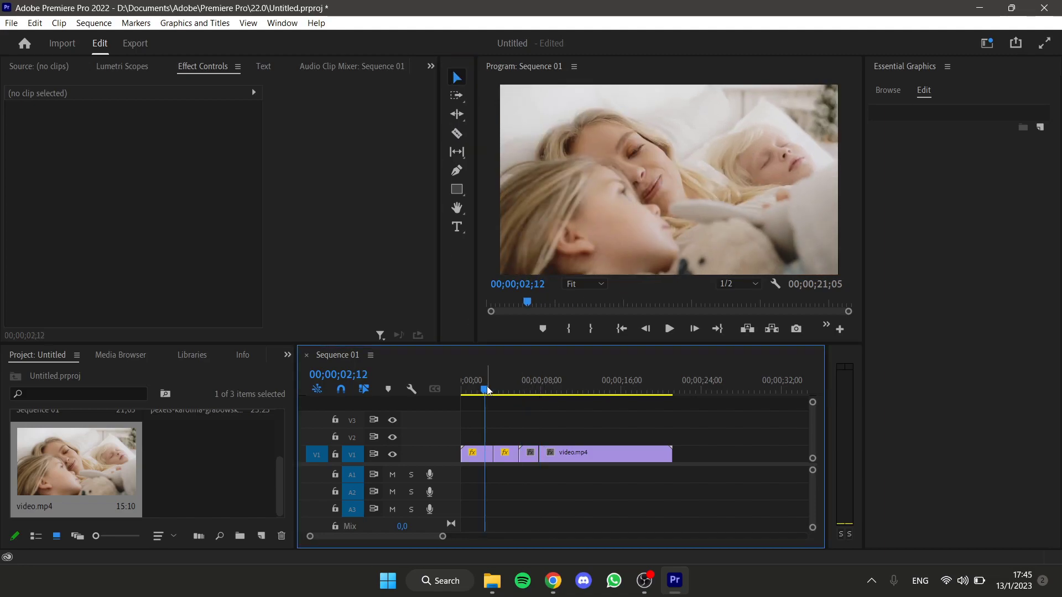
left_click(507, 455)
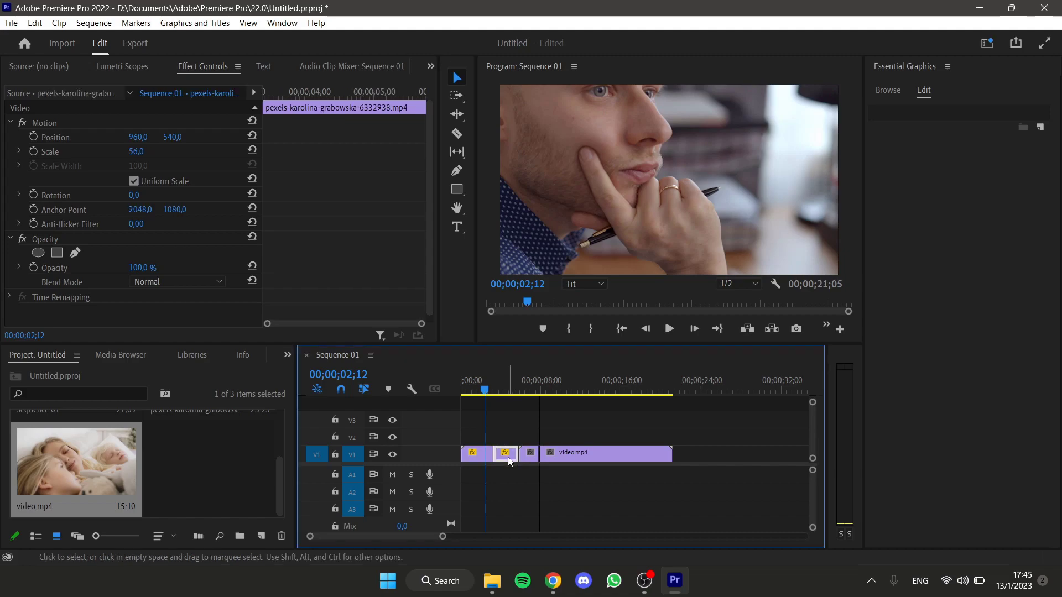
key("shift")
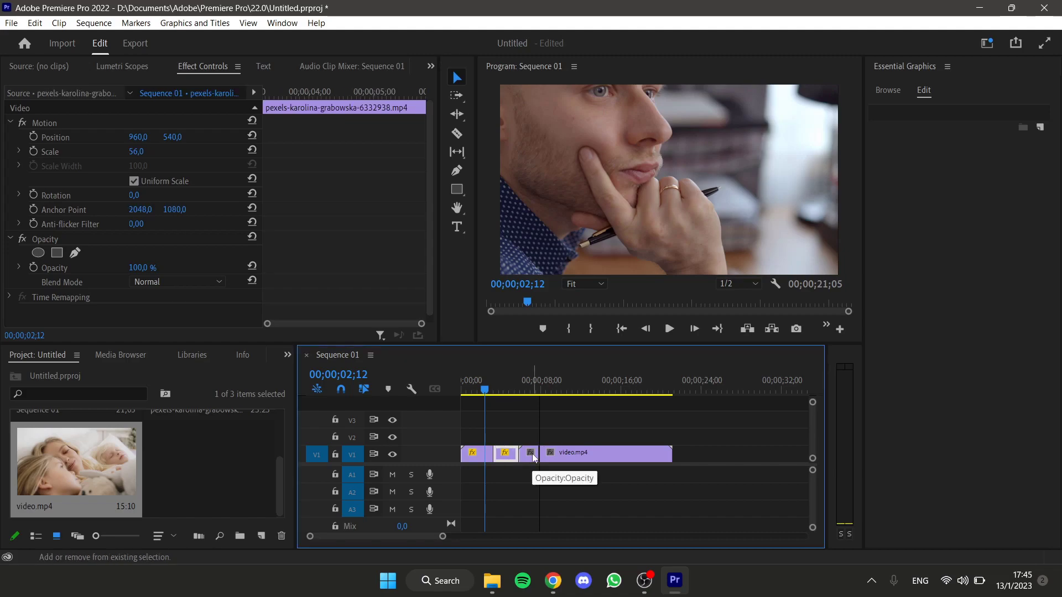
left_click(534, 457, "shift")
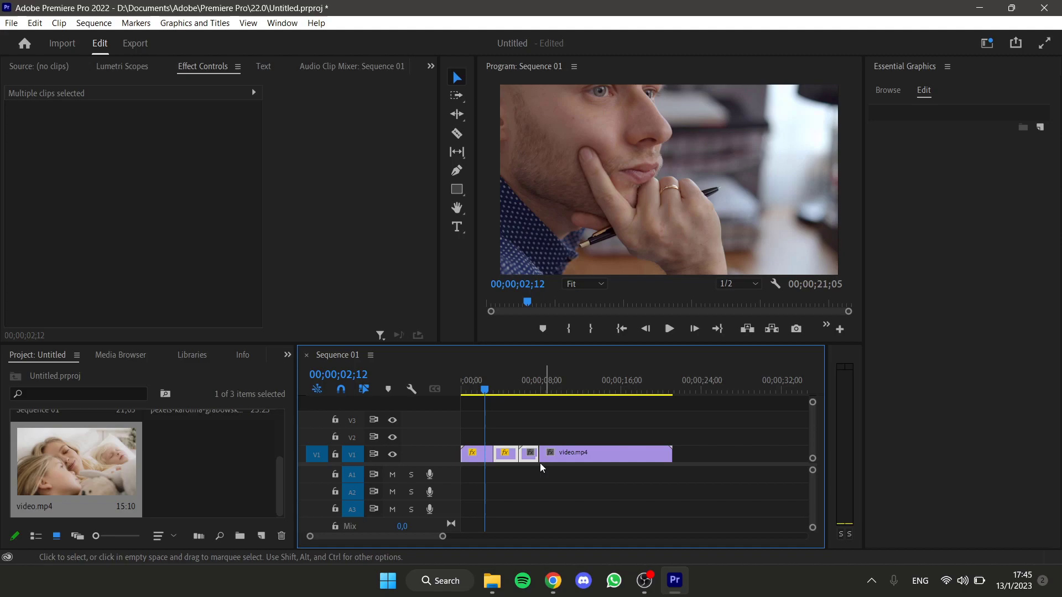
- Nest the selected pexels and video.mp4 pieces under the default name Nested Sequence 01
right_click(513, 458)
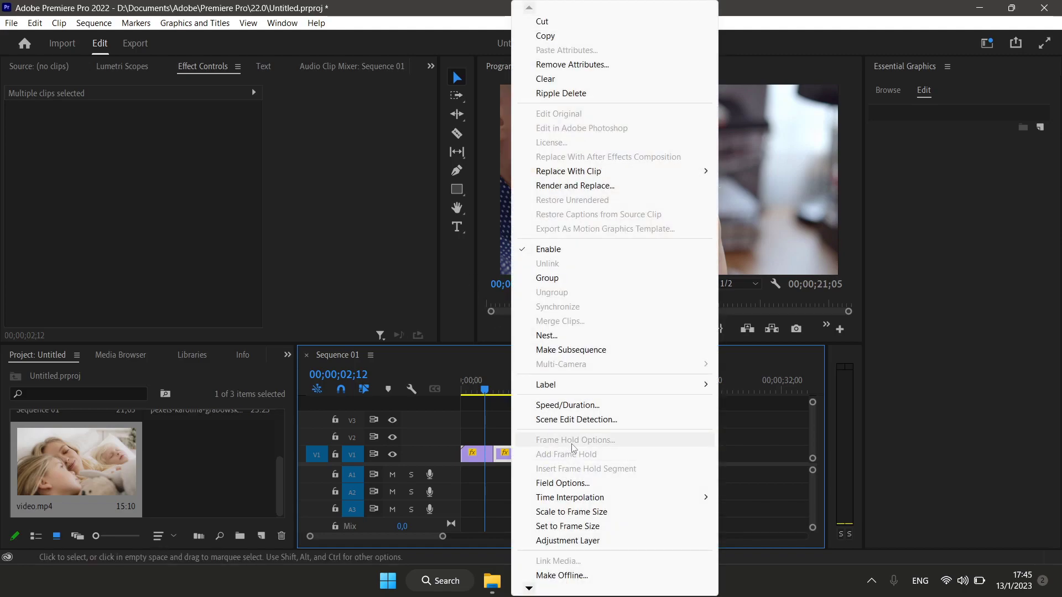
left_click(573, 336)
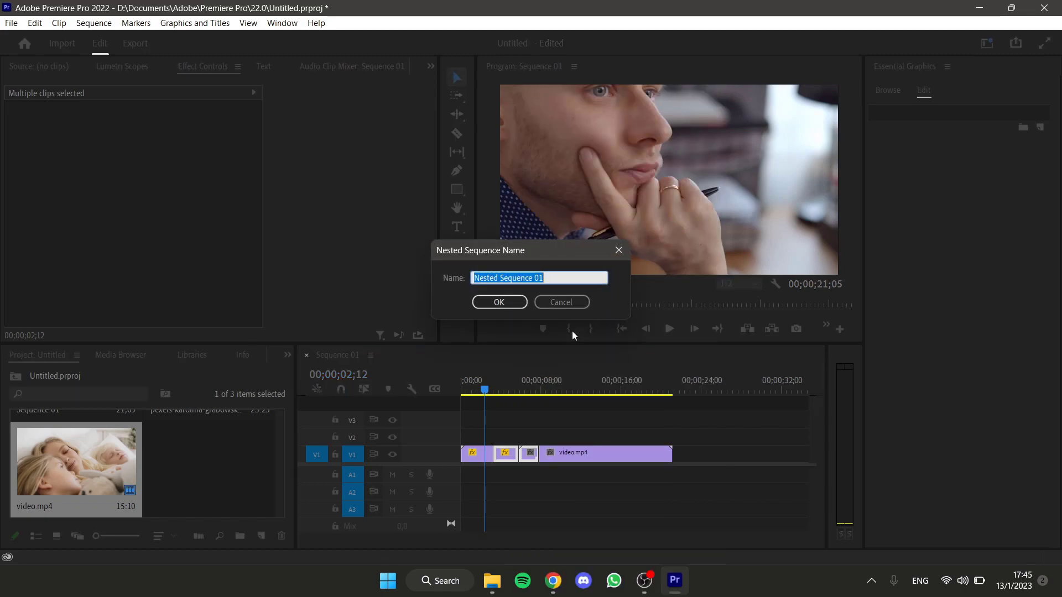
left_click(513, 304)
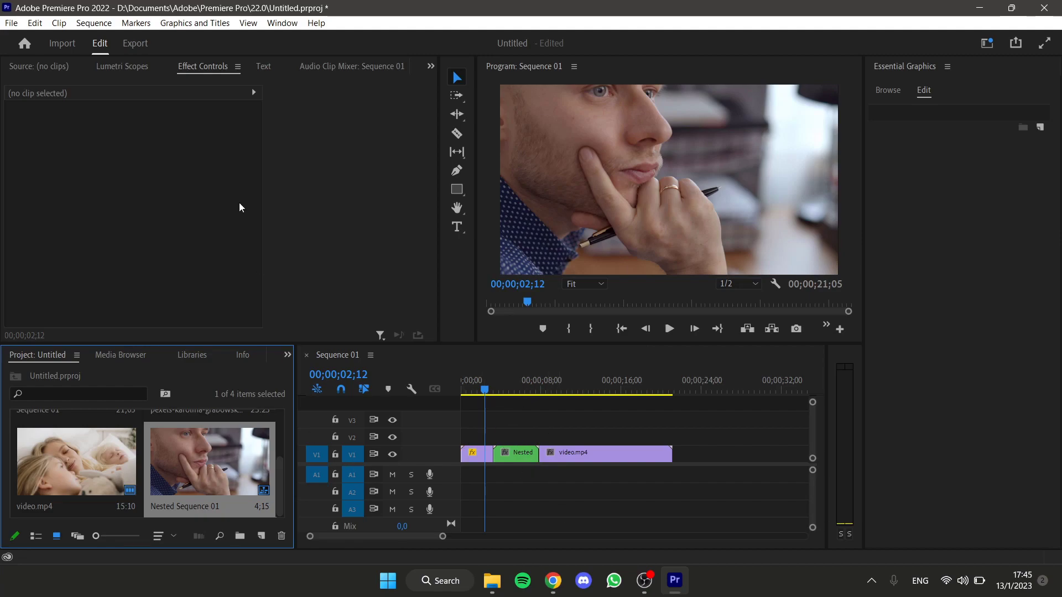
- Find Wave Warp in the Effects panel and apply it to the Nested clip
left_click(285, 360)
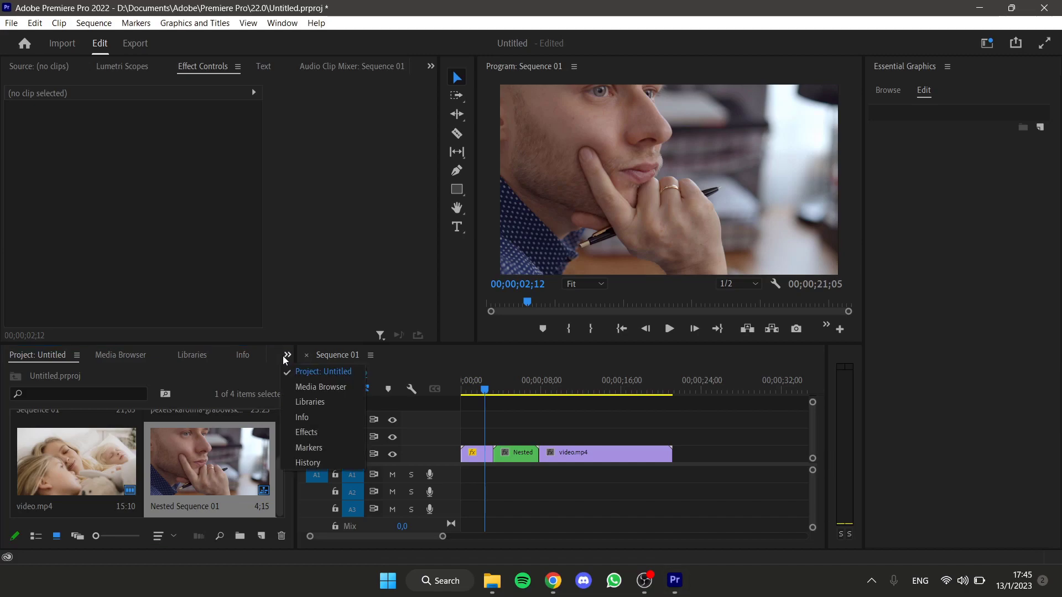
left_click(309, 426)
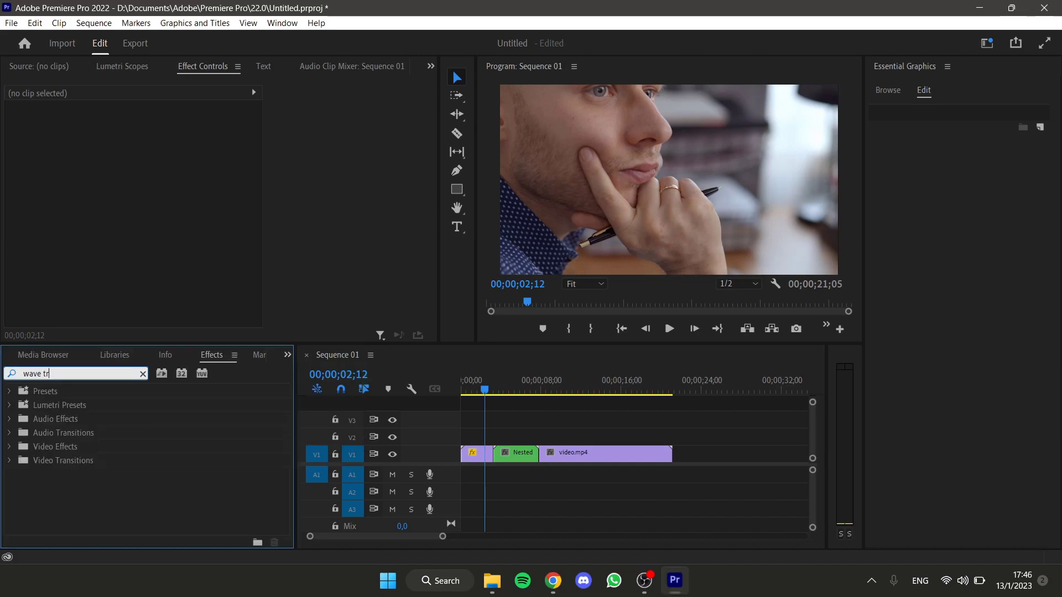
key("BackSpace")
key("BackSpace")
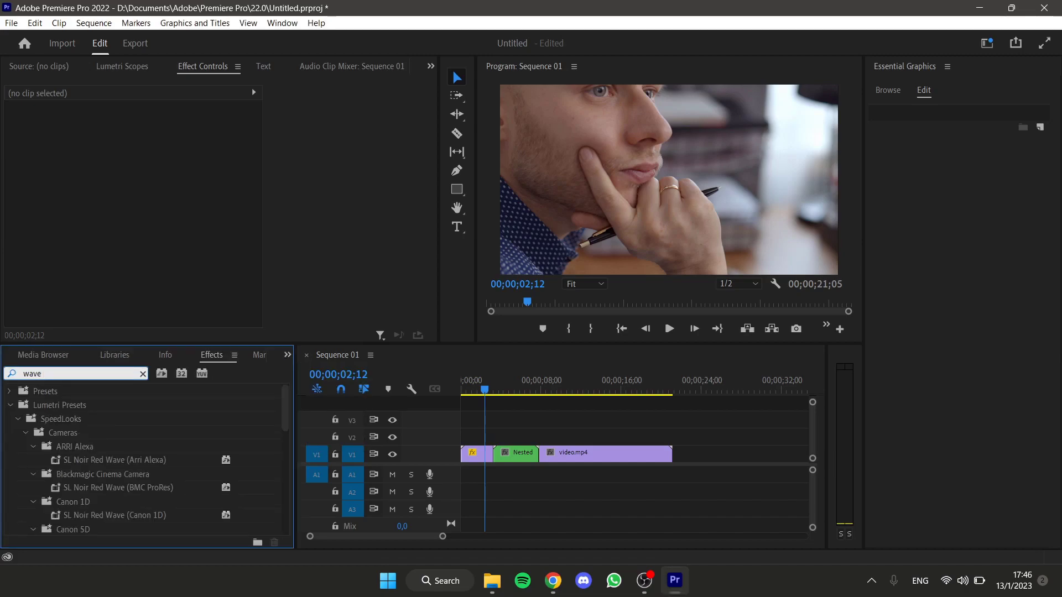
type("warp")
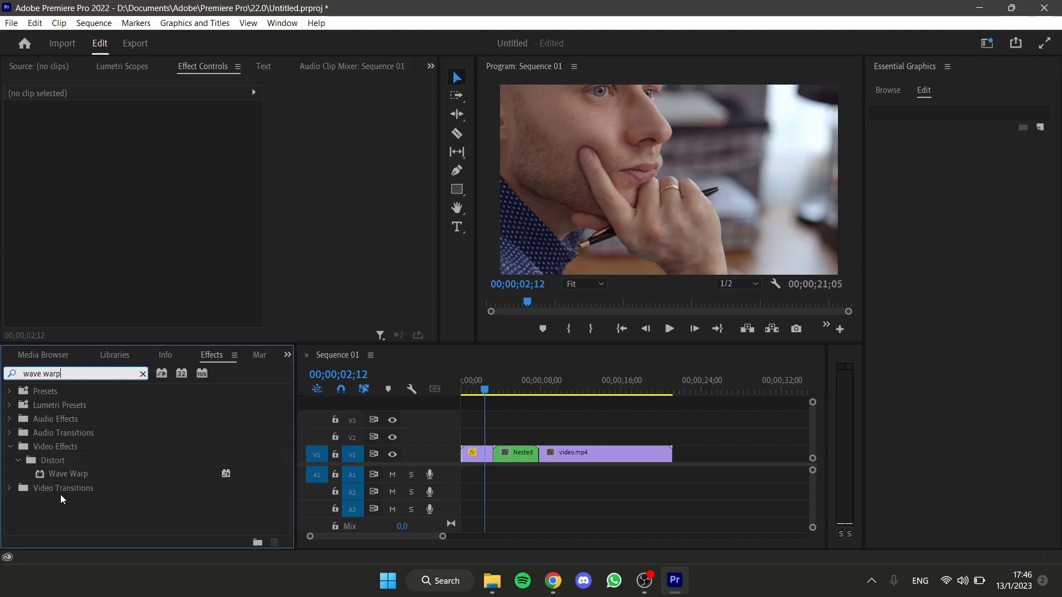
left_click_drag(226, 469, 507, 454)
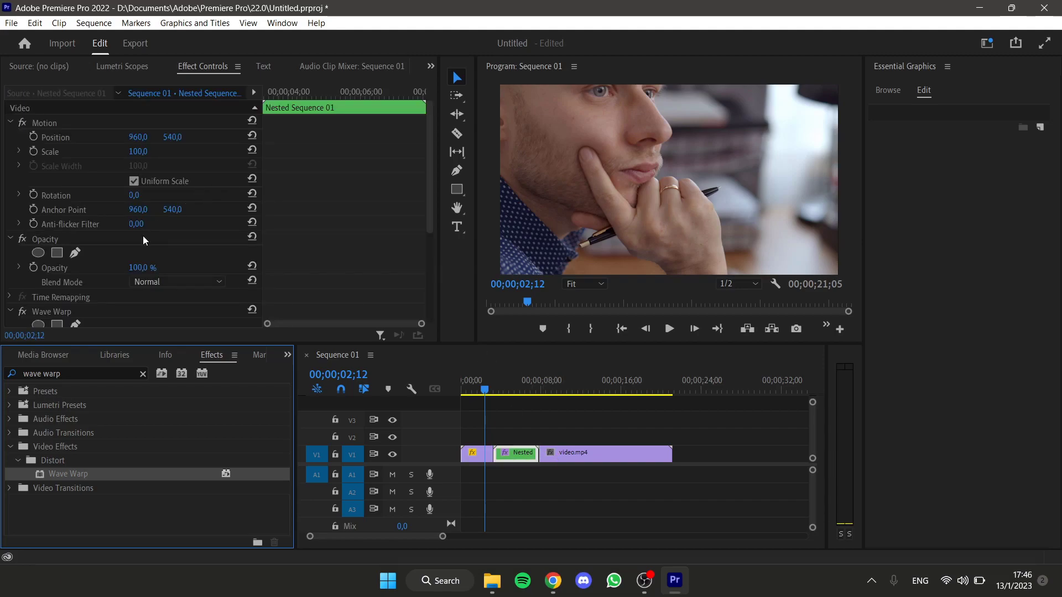
scroll(142, 236, "down", 5)
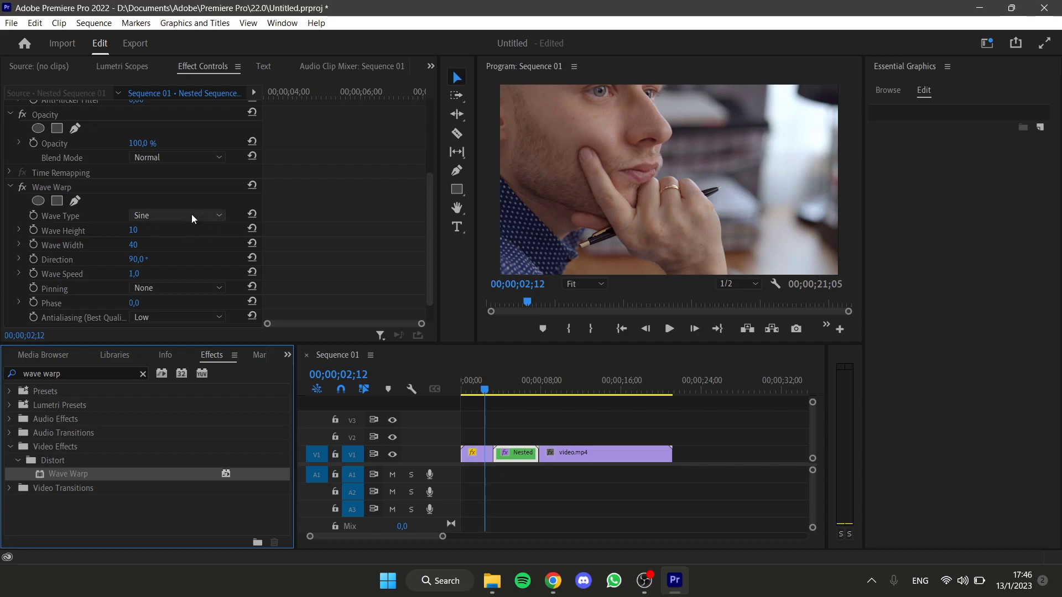
- Set Wave Warp to Circle type, height 21, width 200 and direction 180
left_click(168, 216)
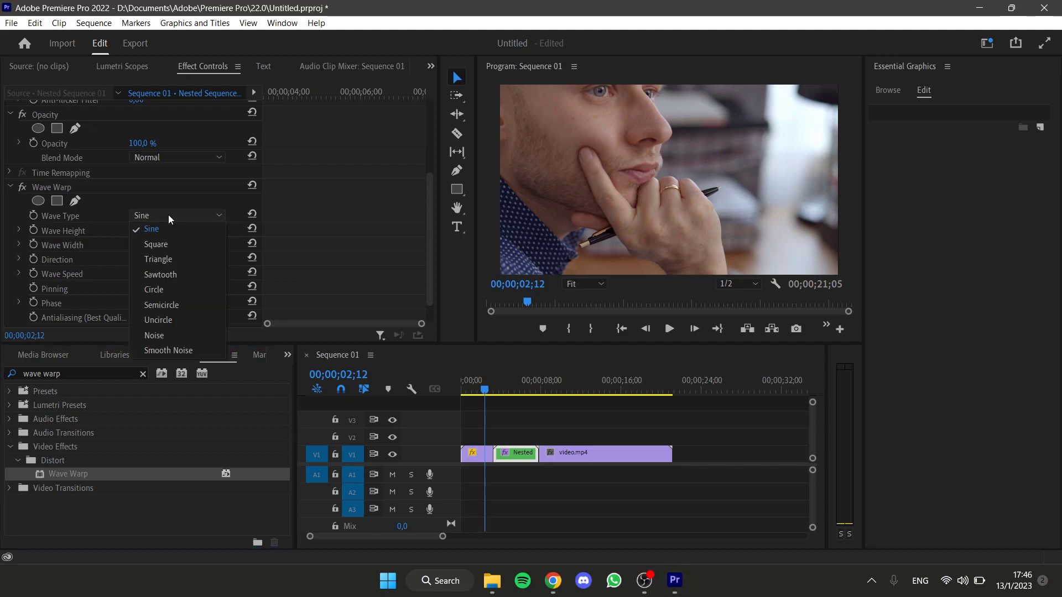
left_click(166, 290)
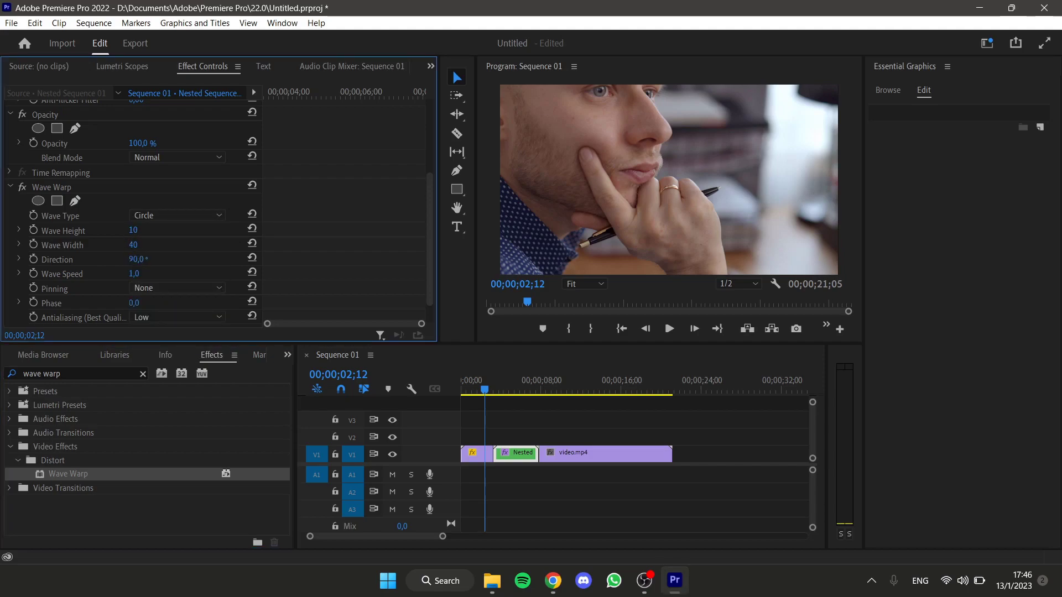
left_click(135, 229)
type("21")
key("Return")
left_click(135, 244)
key("Return")
left_click(139, 259)
double_click(144, 258)
type("180")
- Play and stop the sequence to preview the warp, then park the playhead at 00;00;05;01
left_click(669, 332)
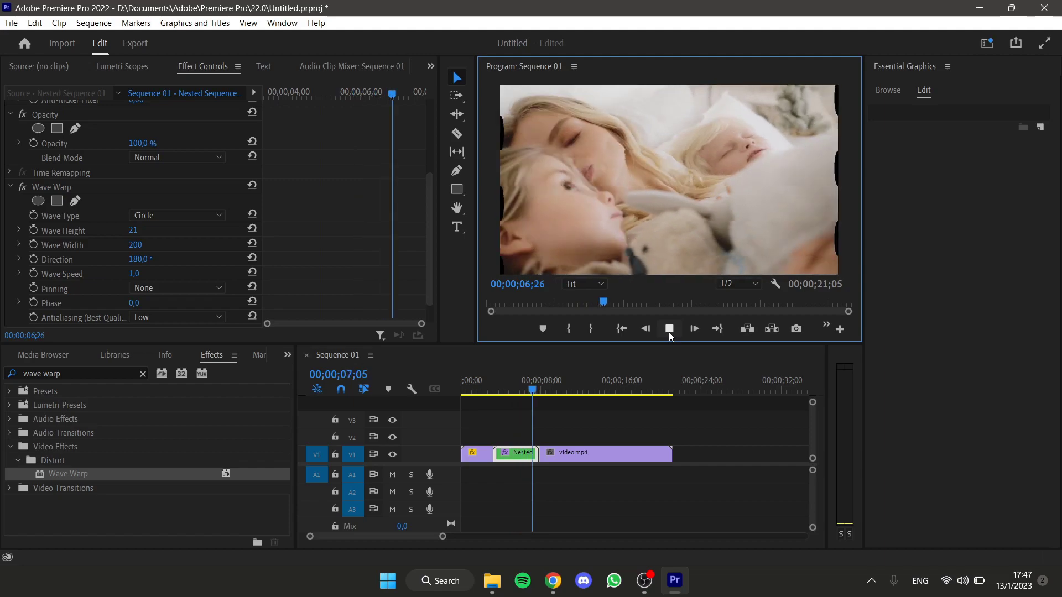
left_click(669, 329)
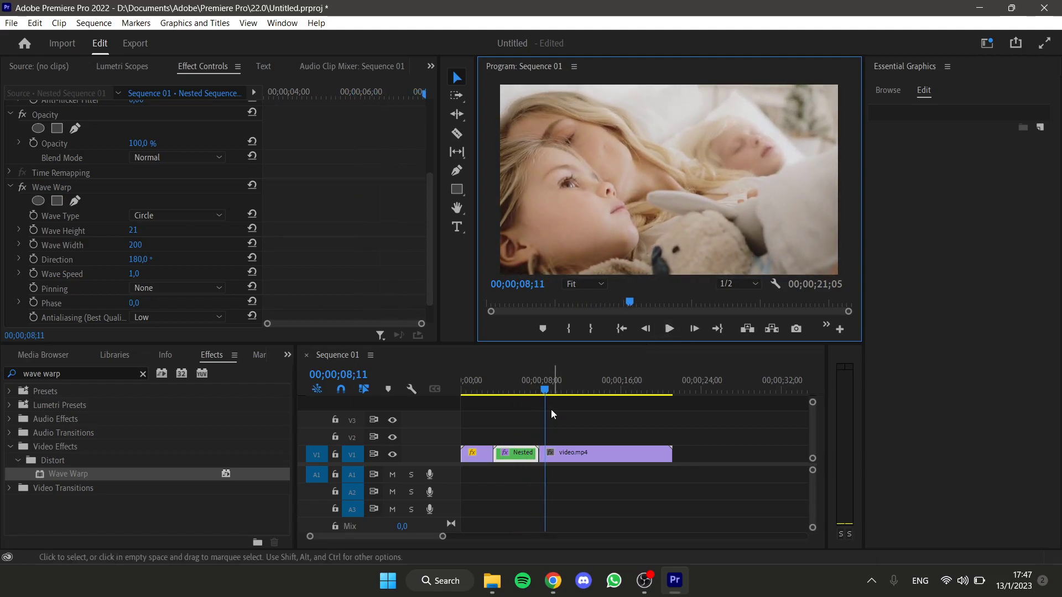
left_click(512, 389)
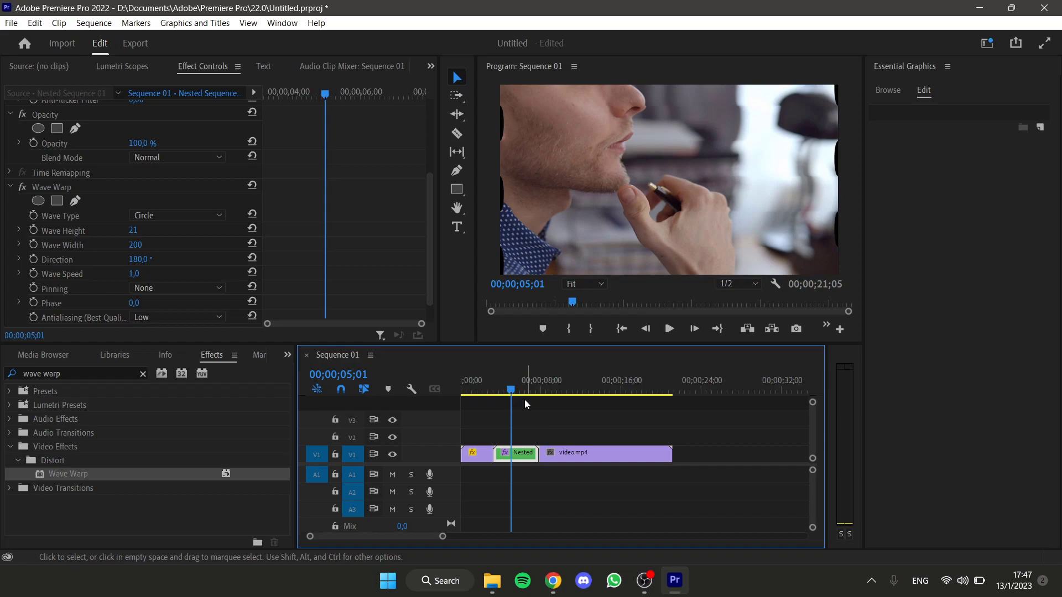
- Search for 'camera blur' and apply Camera Blur to the Nested clip
triple_click(97, 377)
type("camera blur")
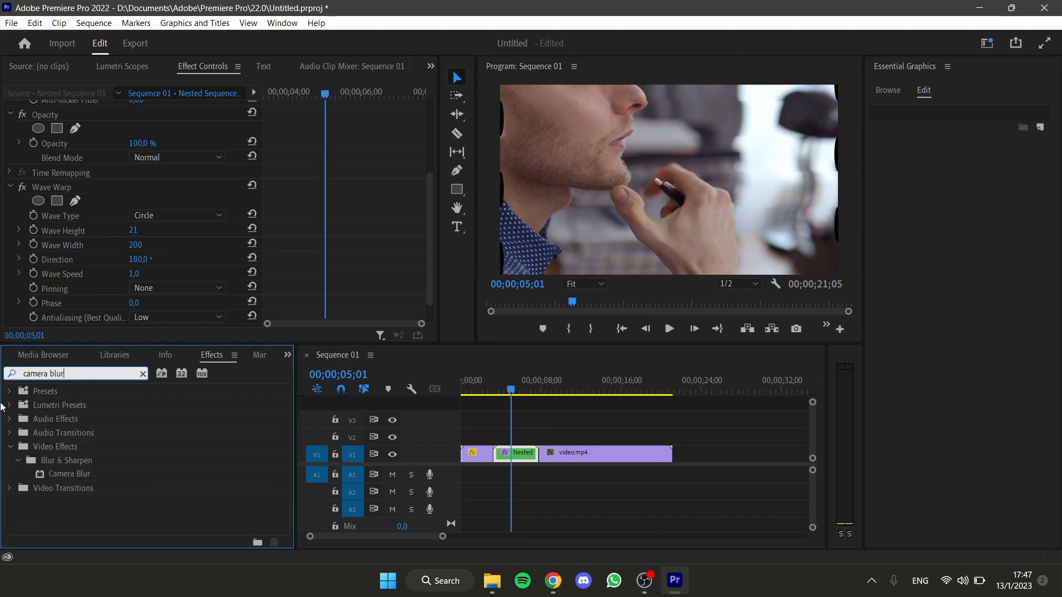
left_click_drag(98, 476, 530, 455)
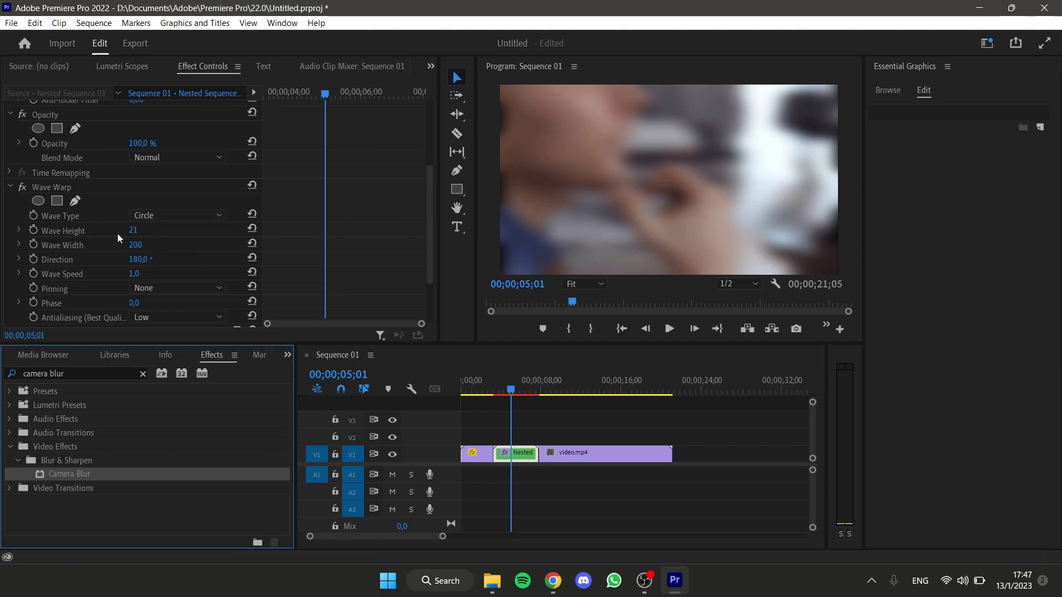
- Set the Camera Blur's Percent Blur to 15 in Effect Controls
scroll(71, 271, "up", 2)
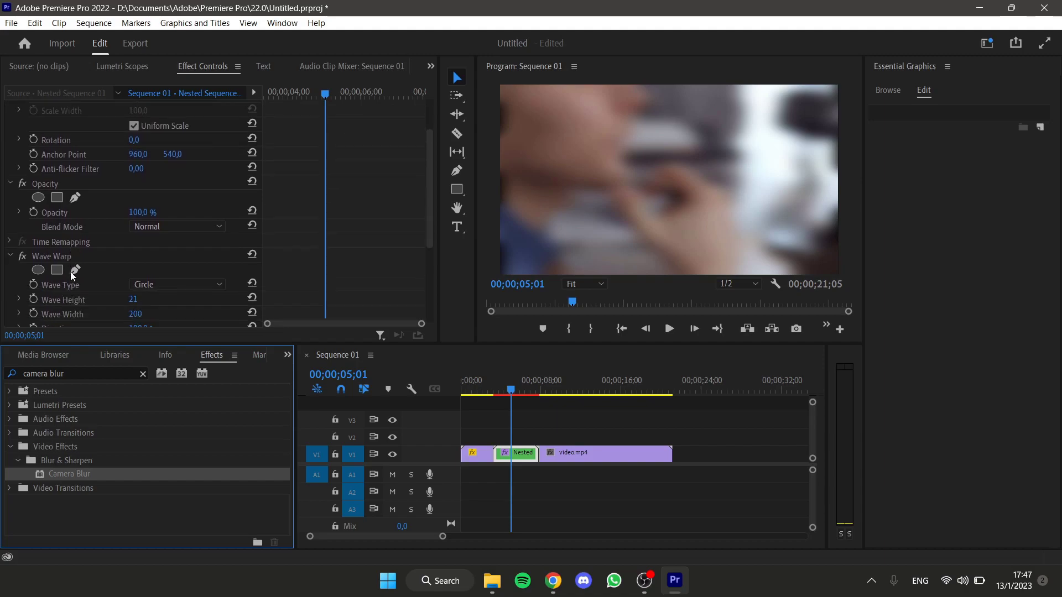
scroll(71, 271, "down", 3)
scroll(71, 275, "down", 2)
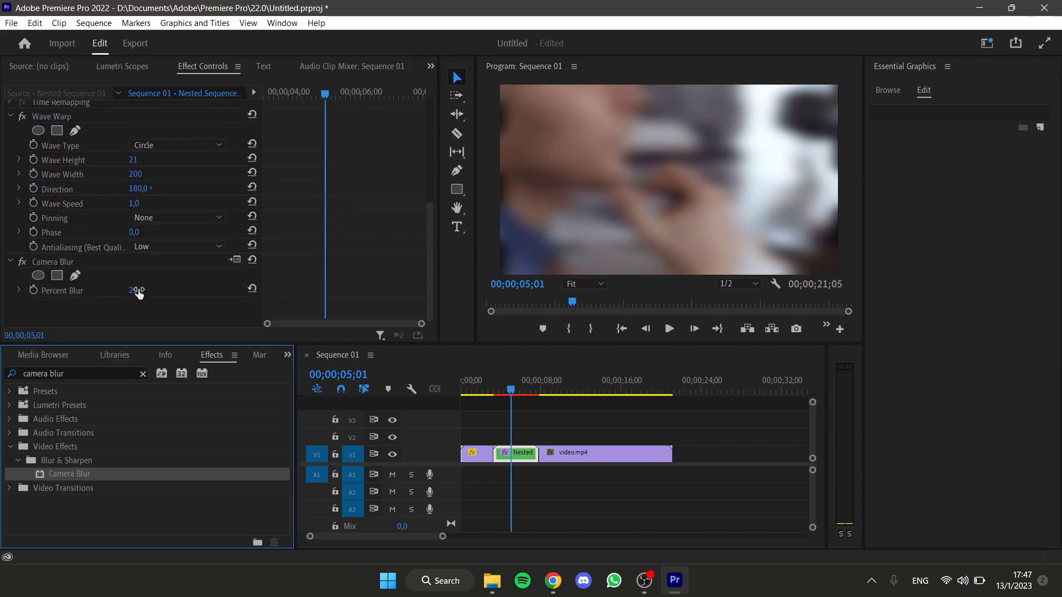
left_click(138, 291)
left_click_drag(148, 286, 130, 288)
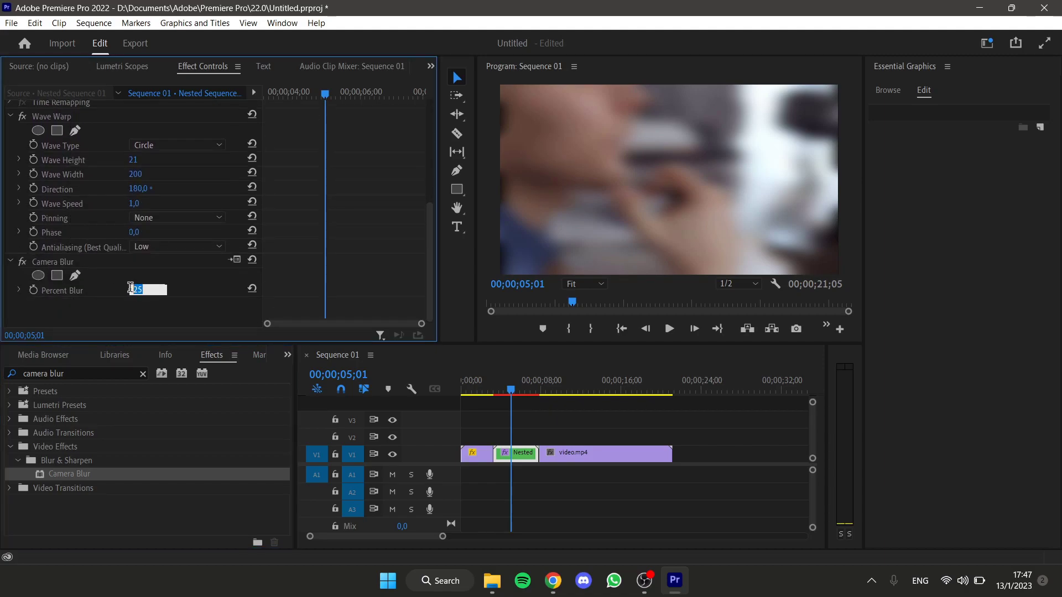
type("15")
- Return the playhead to 00;00;00;00 and play the sequence from the start
left_click(488, 383)
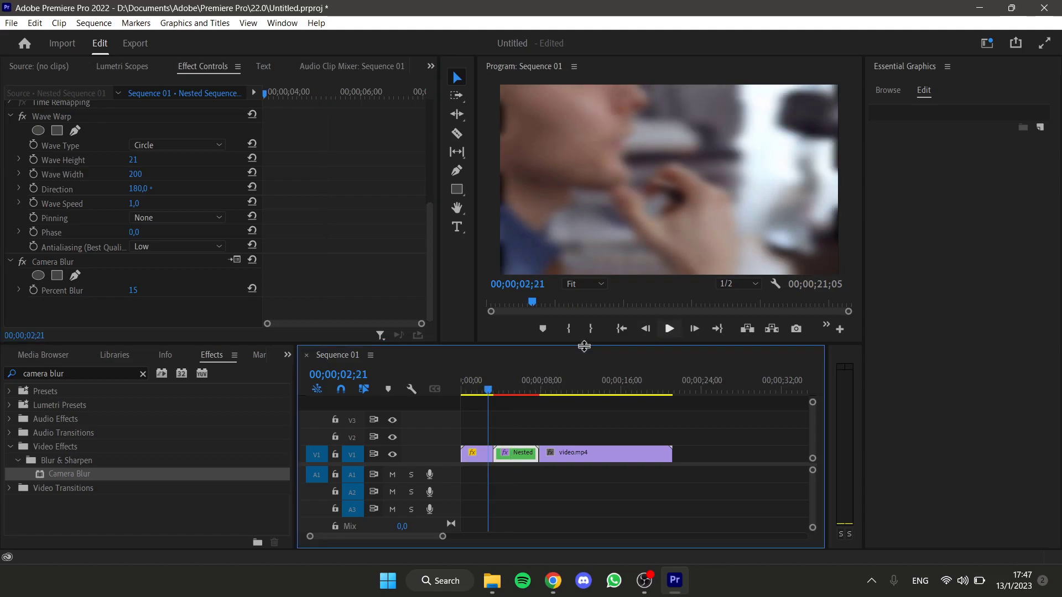
left_click(470, 391)
left_click_drag(469, 390, 454, 393)
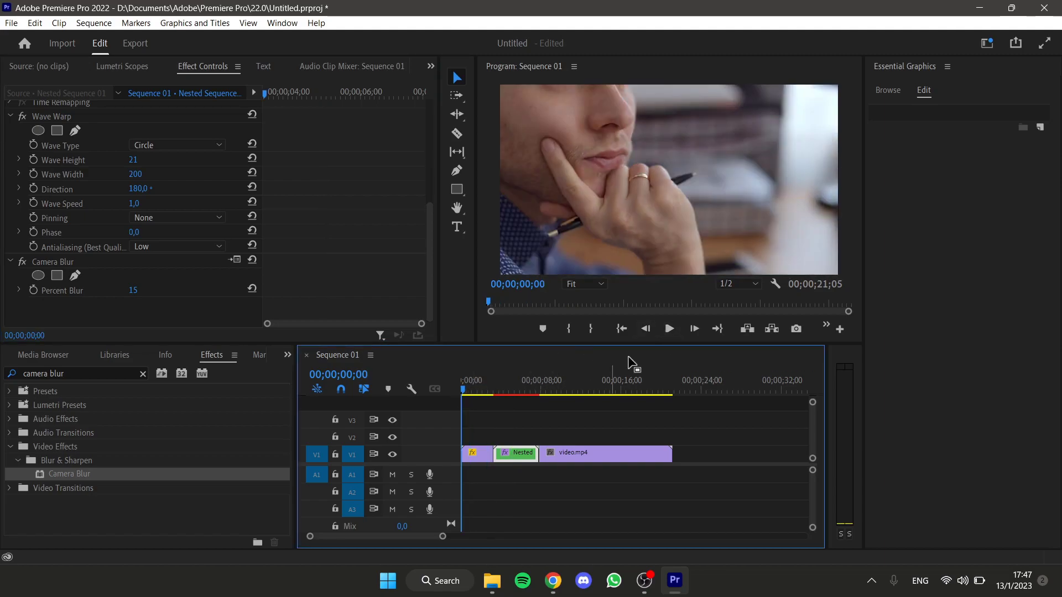
left_click(671, 331)
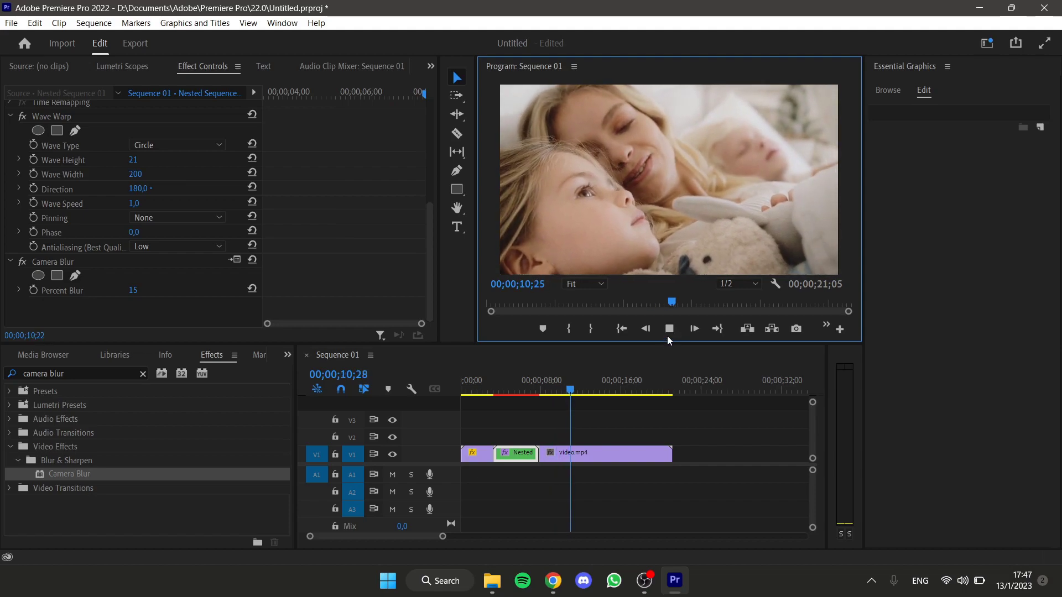
- Stop playback and raise the Nested clip's speed to about 142% in Speed/Duration
left_click(669, 330)
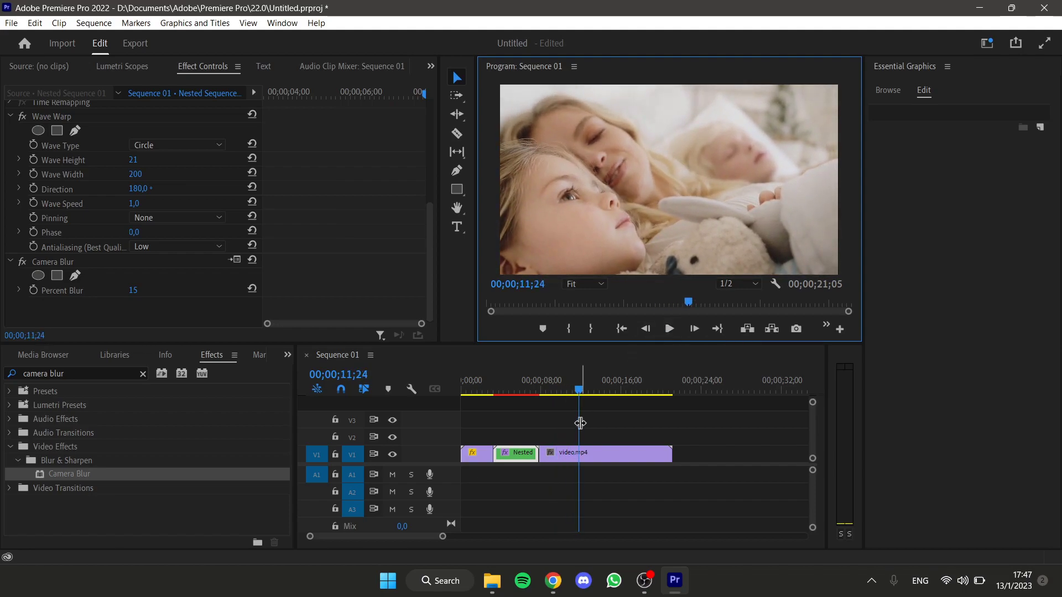
right_click(530, 454)
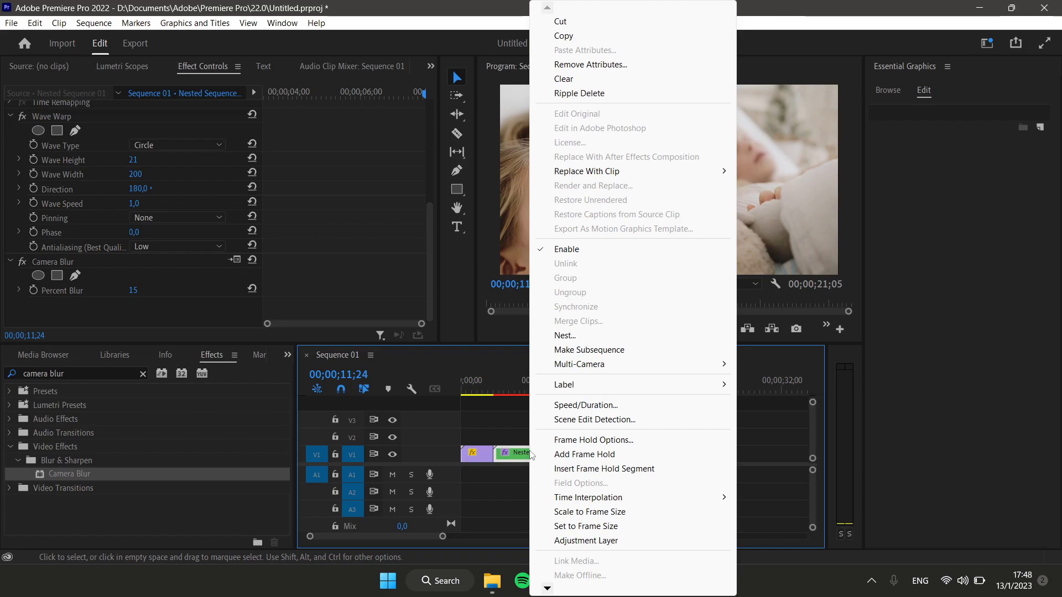
left_click(589, 406)
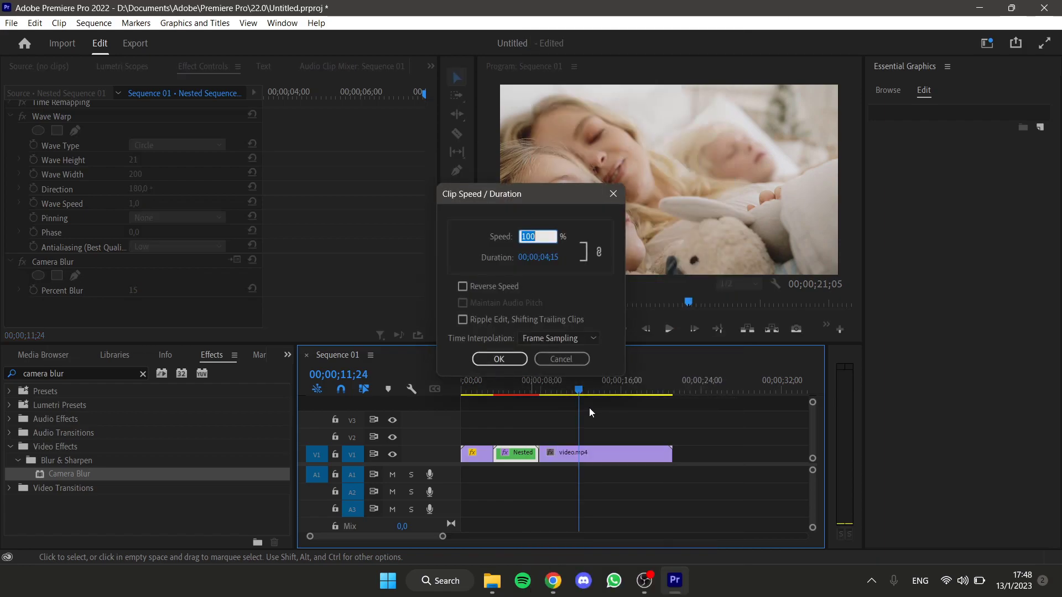
left_click(496, 231)
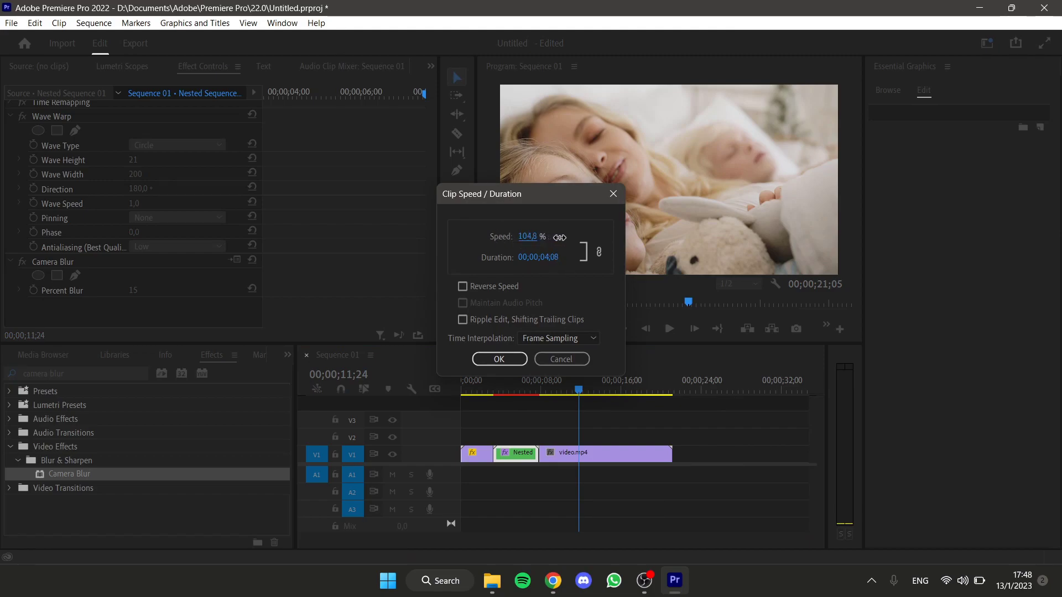
left_click_drag(679, 234, 819, 241)
left_click(499, 359)
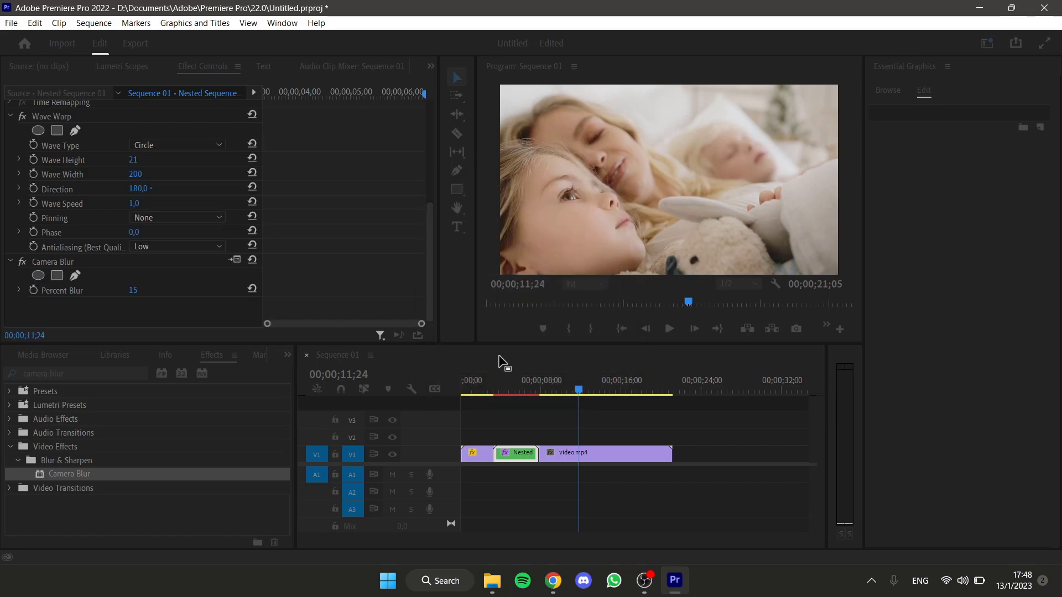
- Slide video.mp4 left against the Nested clip and play from about 00;00;01;28
left_click_drag(551, 453, 537, 454)
left_click(481, 391)
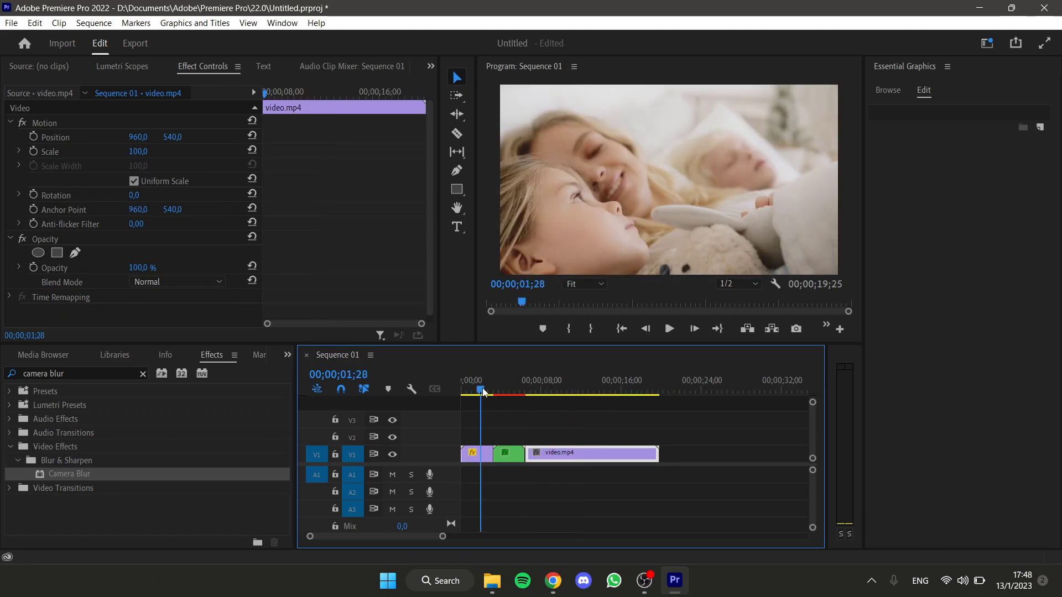
left_click(669, 331)
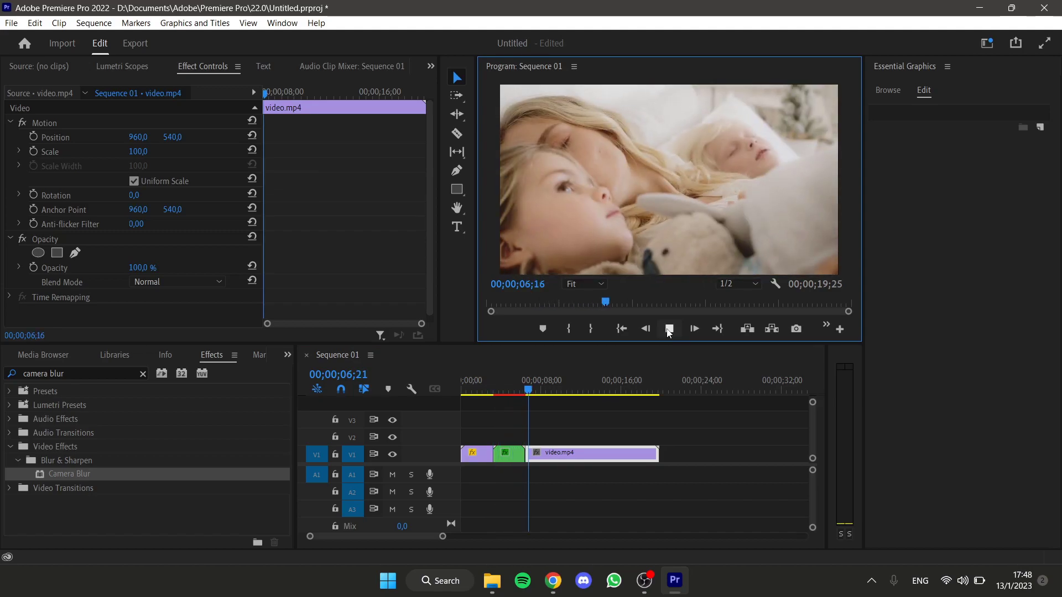
- Stop playback and raise the nested clip's speed to about 217% in Speed/Duration
left_click(669, 332)
right_click(510, 457)
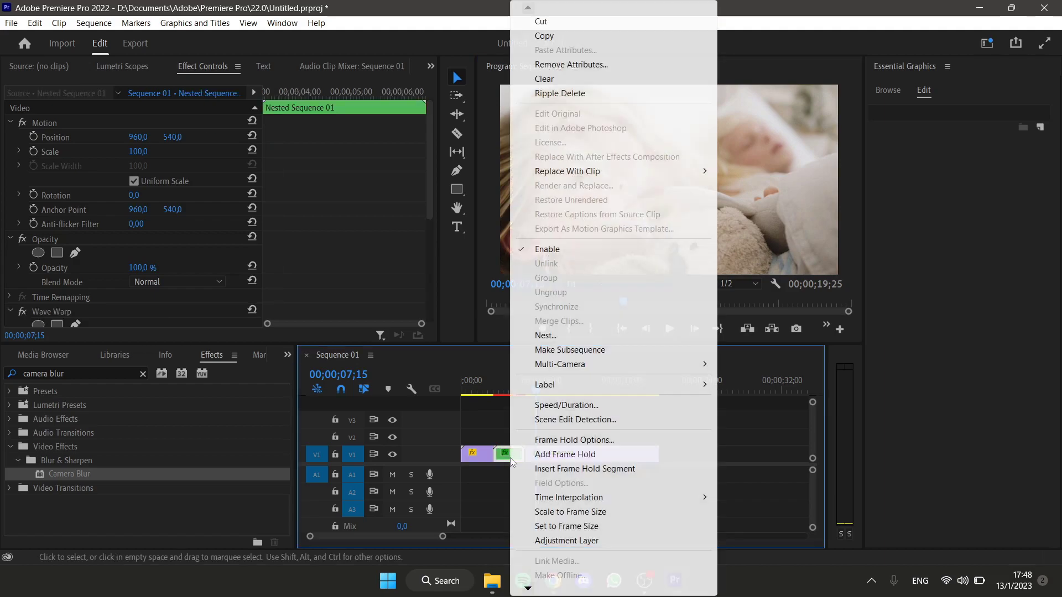
left_click(589, 403)
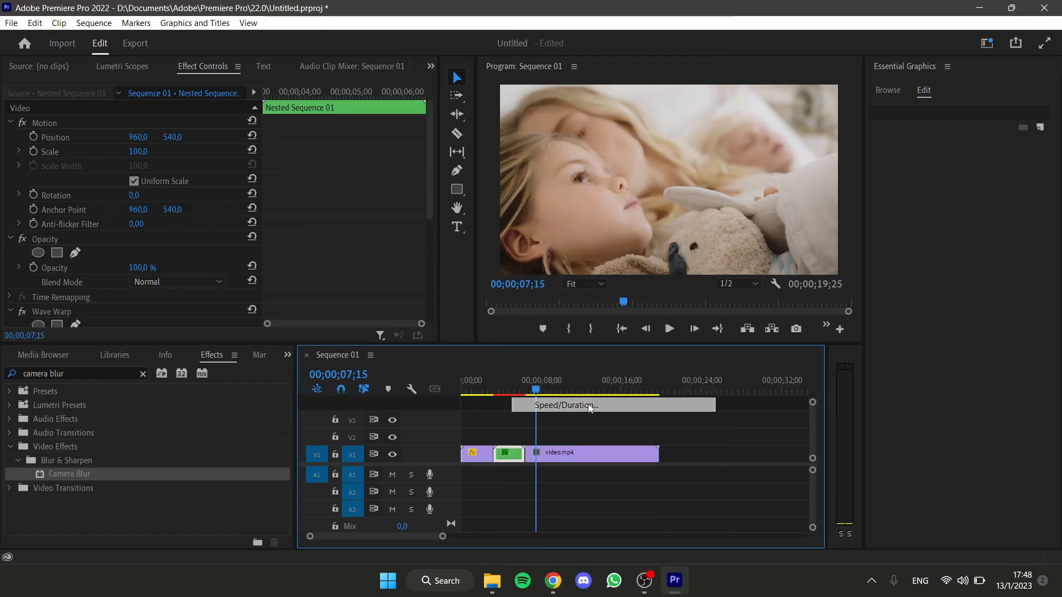
left_click(514, 237)
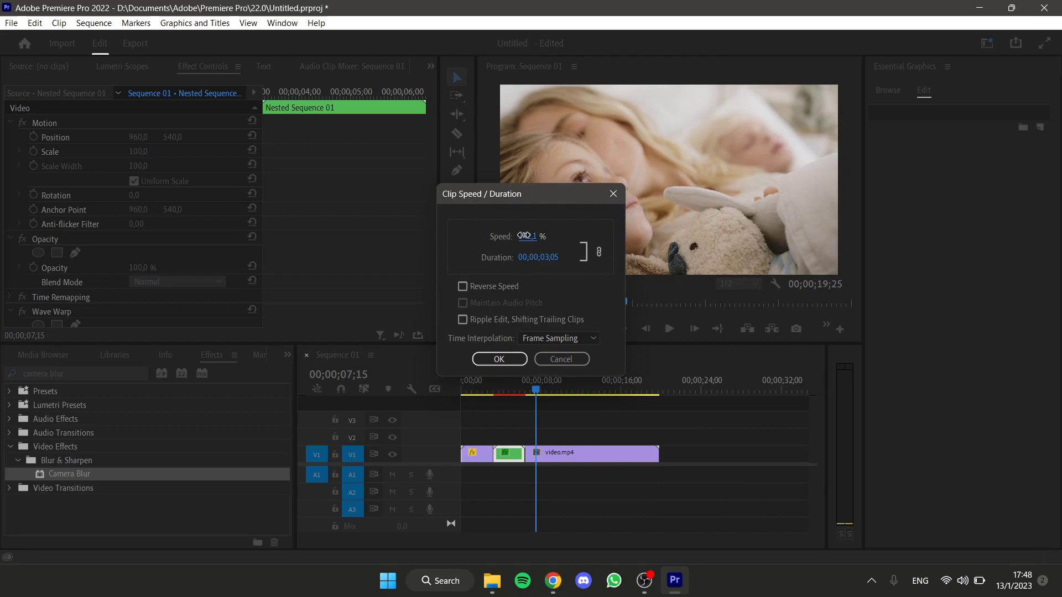
left_click_drag(529, 236, 574, 237)
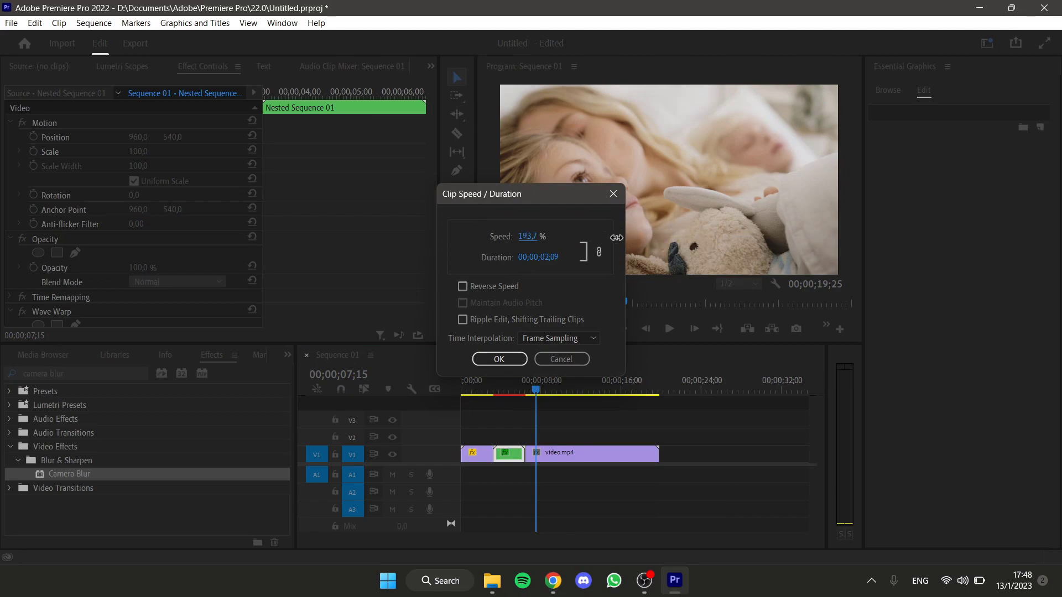
left_click_drag(616, 238, 788, 236)
left_click(499, 360)
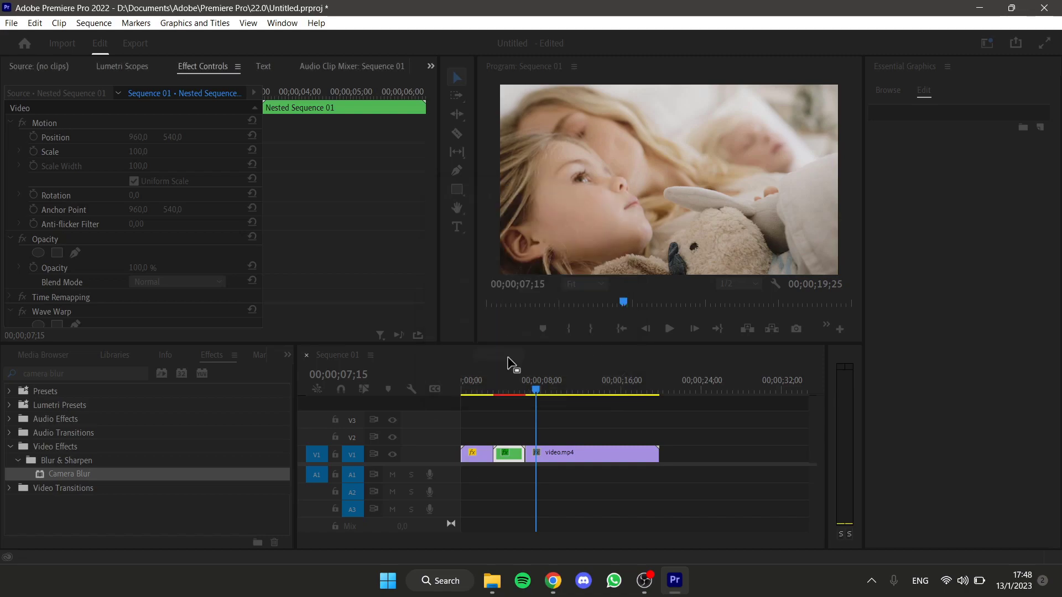
- Drag video.mp4 left toward the nested clip, then undo the misplaced drop
left_click(549, 456)
mouse_move(549, 455)
left_mouse_down()
mouse_move(500, 459)
mouse_move(543, 458)
left_mouse_up()
key("ctrl+z")
- Play Sequence 01 from its start in the Program monitor to review the sped-up flashback transition
left_click(468, 390)
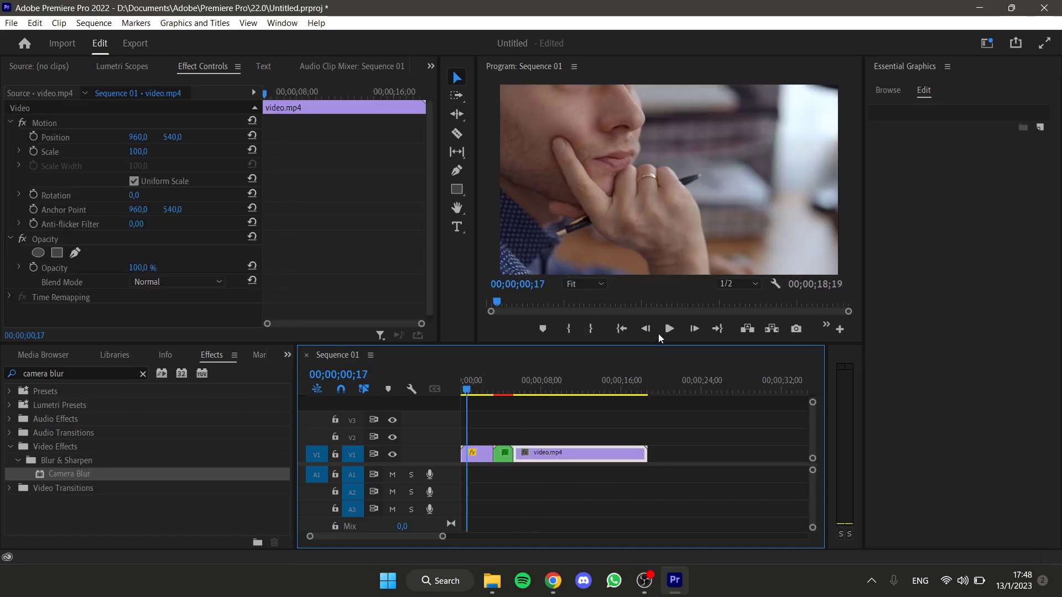
left_click(670, 329)
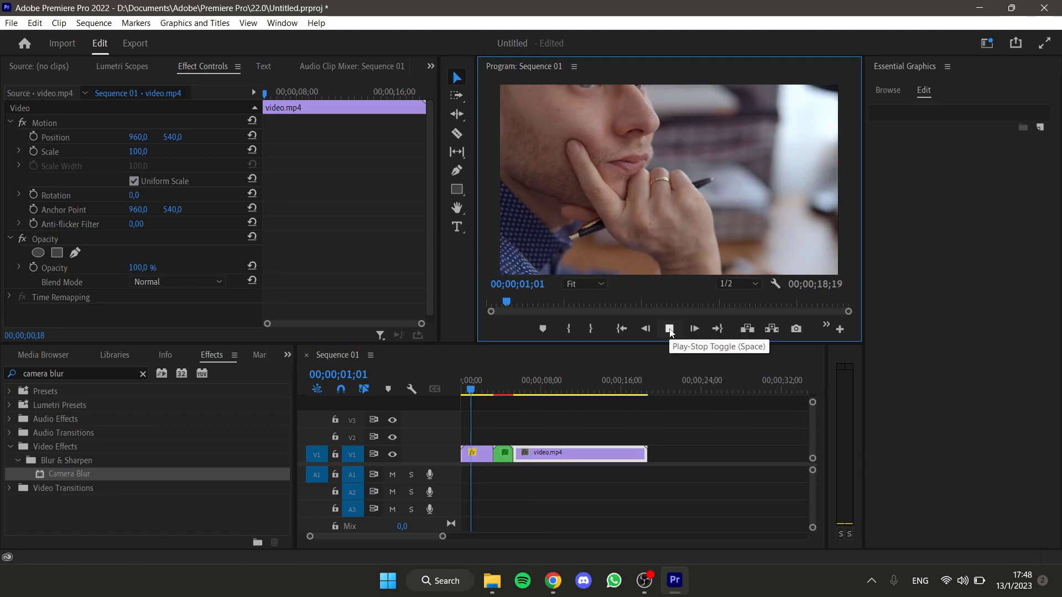